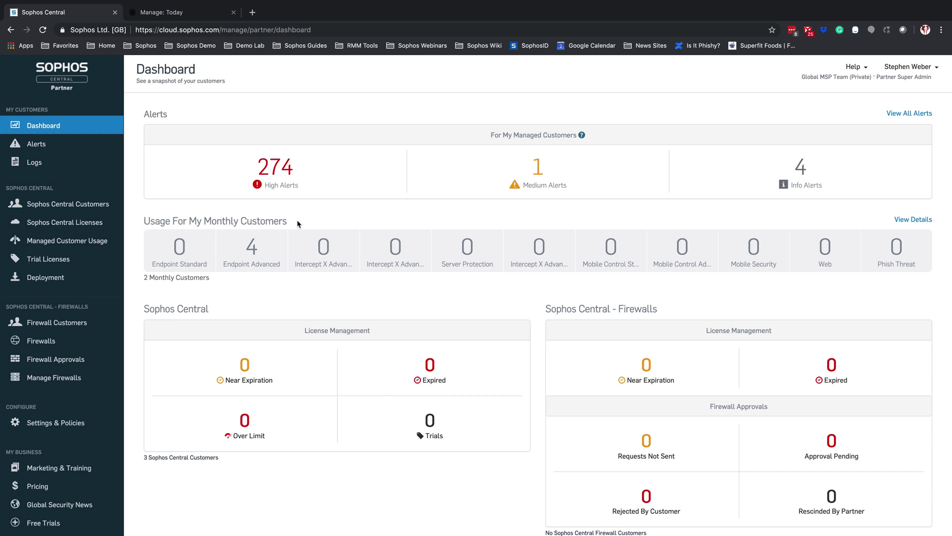
- View the Sophos Central customers list, and open the ConnectWise PSA integration page in the partner account settings
left_click(71, 205)
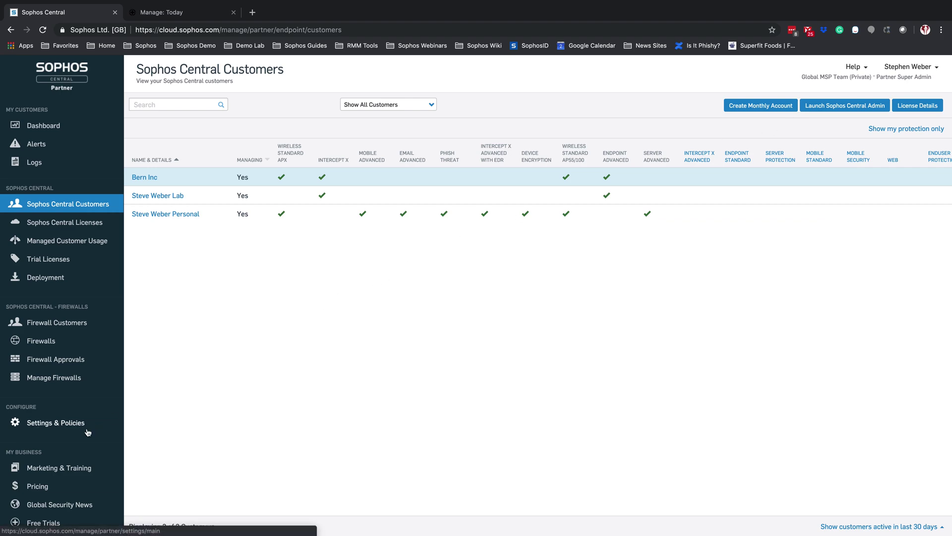
left_click(47, 426)
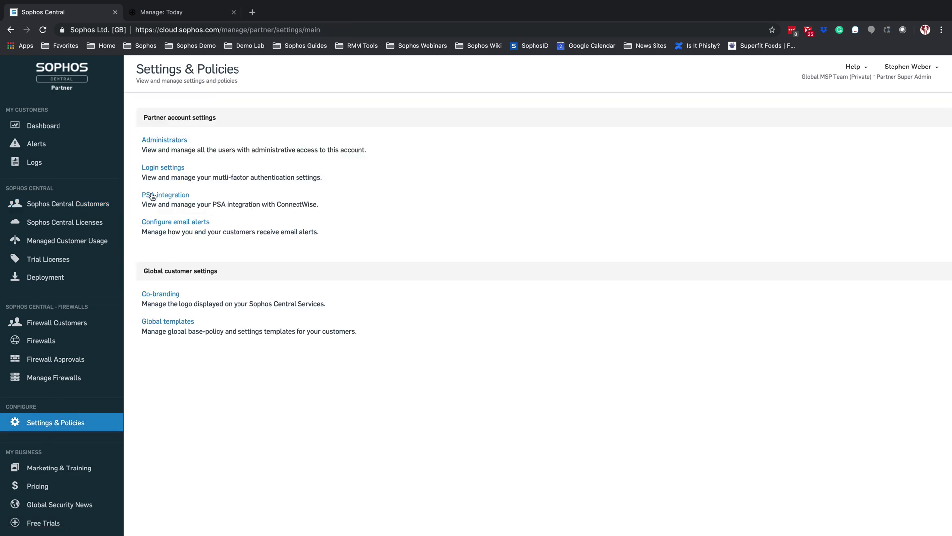
left_click(152, 195)
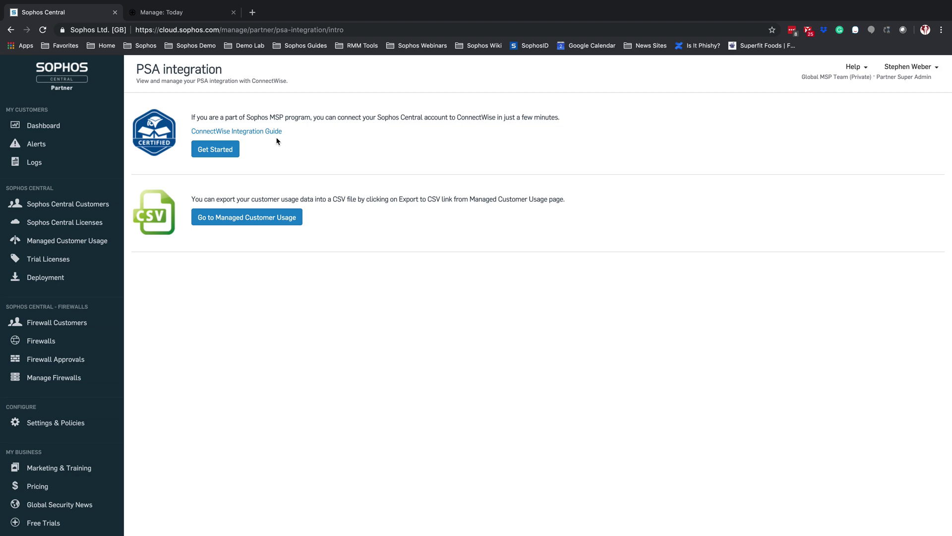
- Switch to ConnectWise Manage and search the product catalog for product ID "misc" with the status filter set to All
left_click(184, 14)
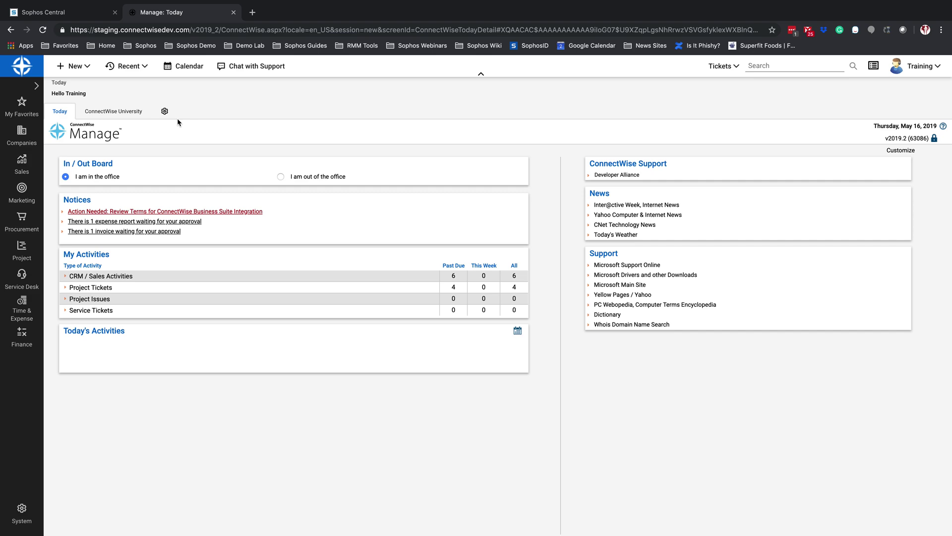
left_click(22, 221)
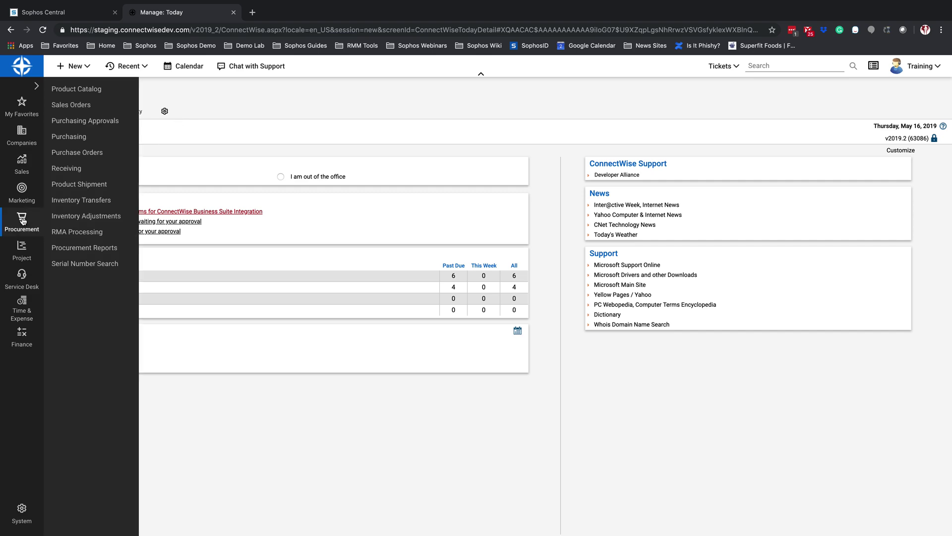
left_click(91, 89)
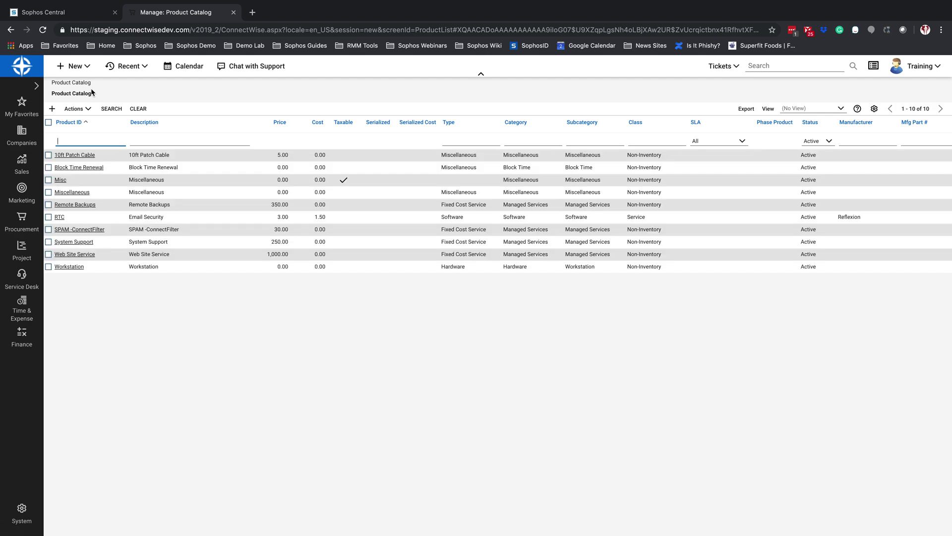
type("misc")
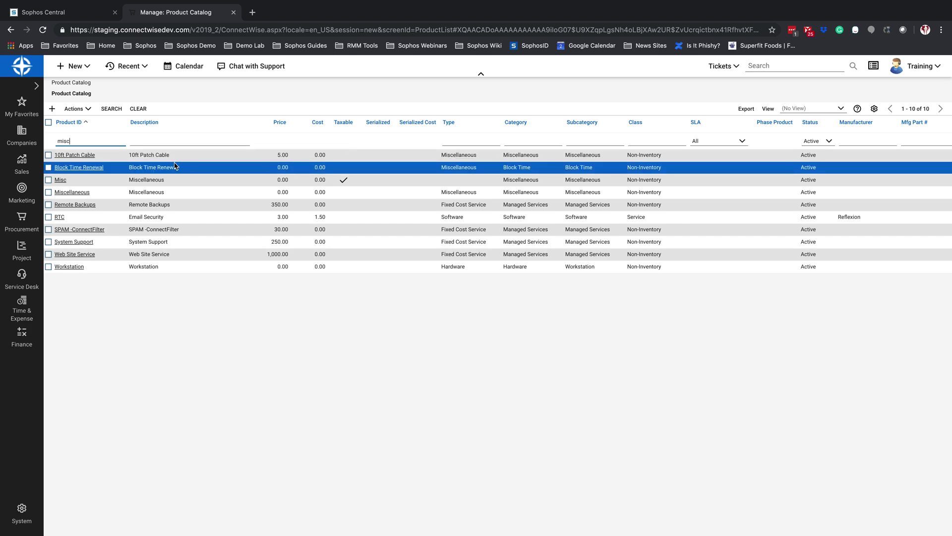
left_click(827, 145)
left_click(813, 154)
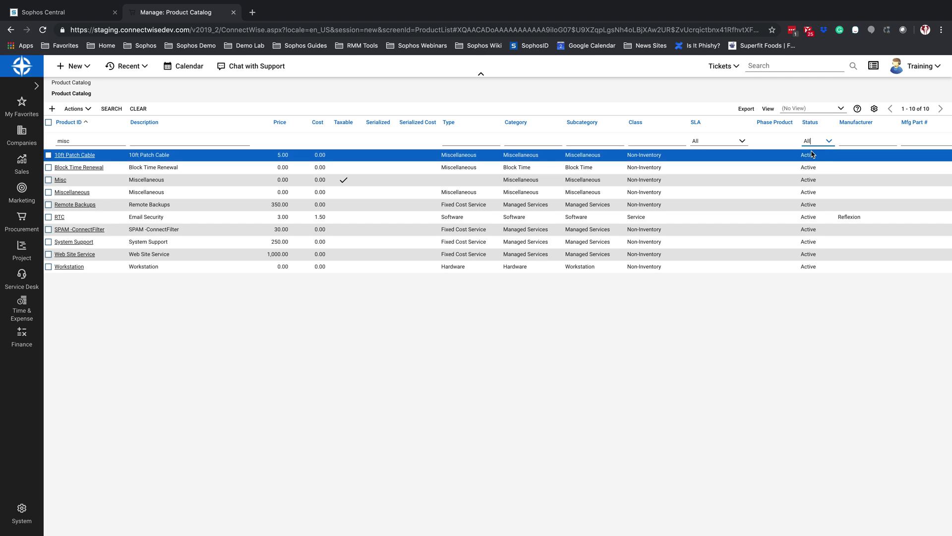
left_click(116, 109)
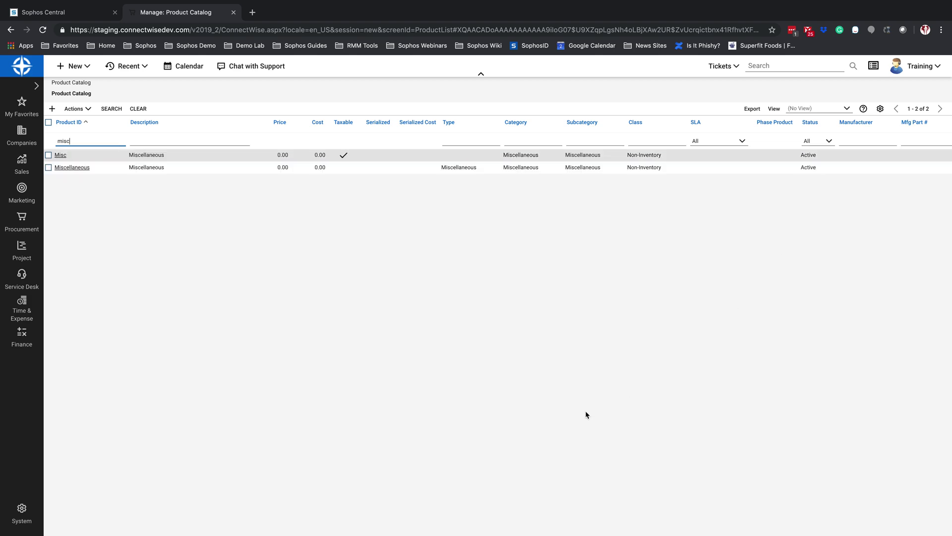
- Create and save a new API member in ConnectWise Manage with both member ID and member name "Sophos Central"
left_click(22, 512)
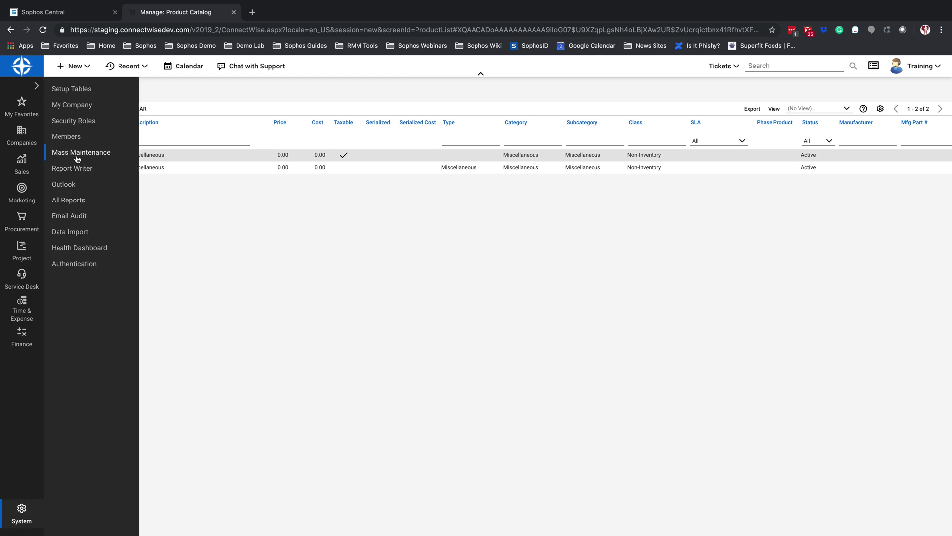
left_click(71, 137)
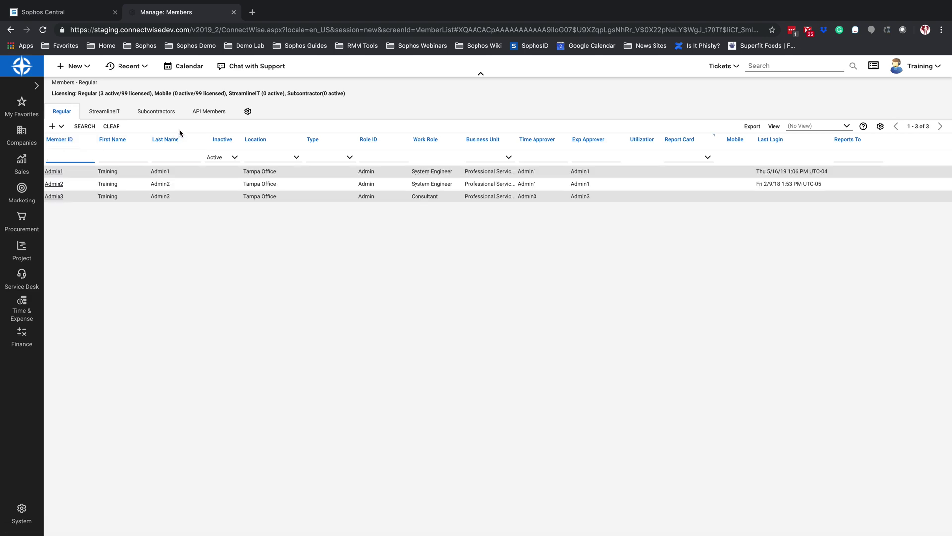
left_click(209, 112)
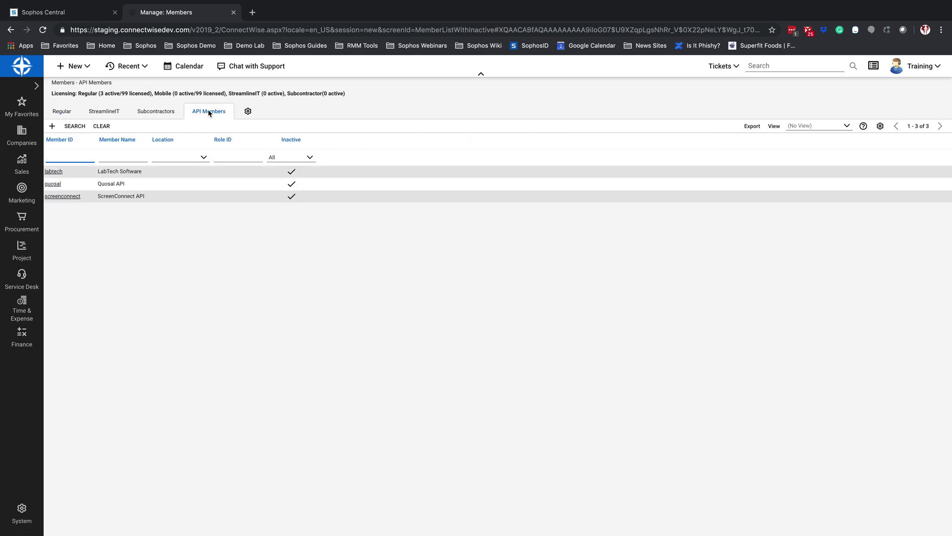
left_click(52, 127)
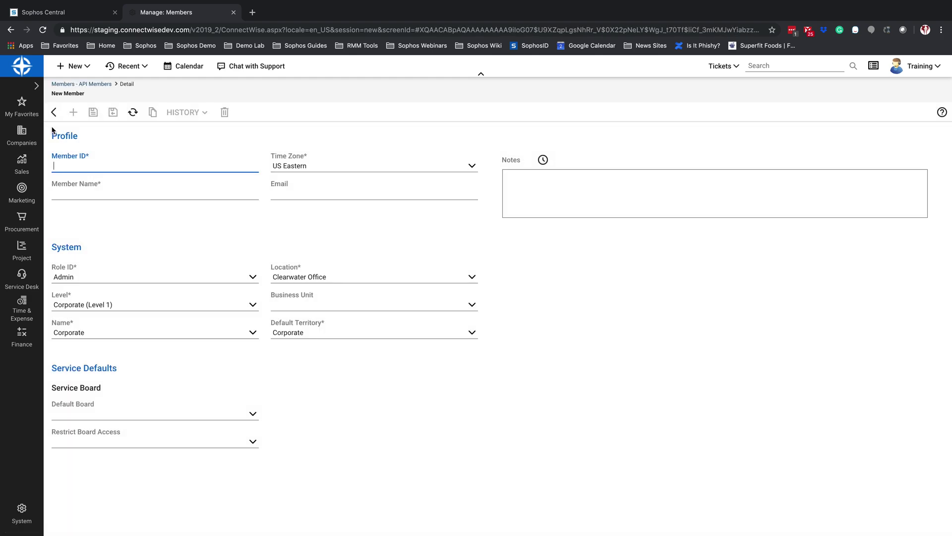
type("Sophos Central")
left_click(147, 194)
type("Sophos Central")
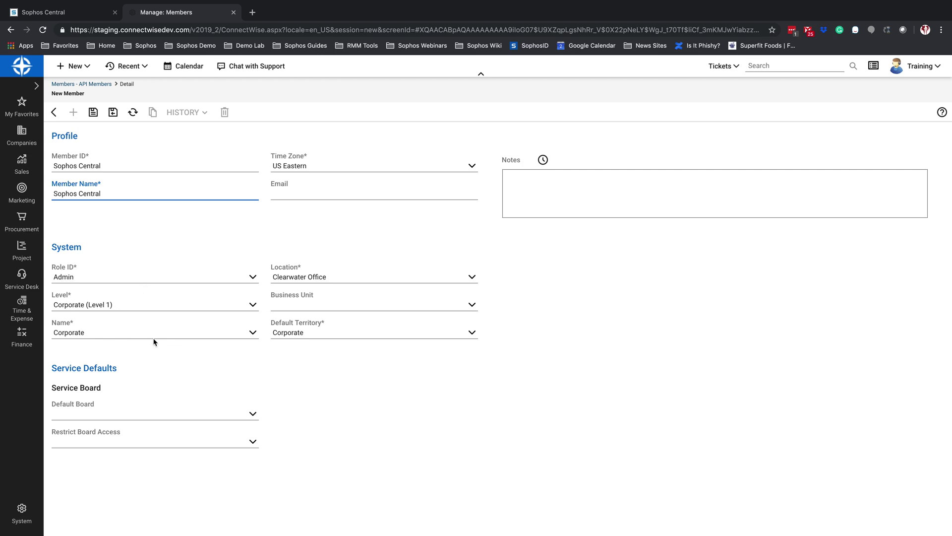
left_click(93, 113)
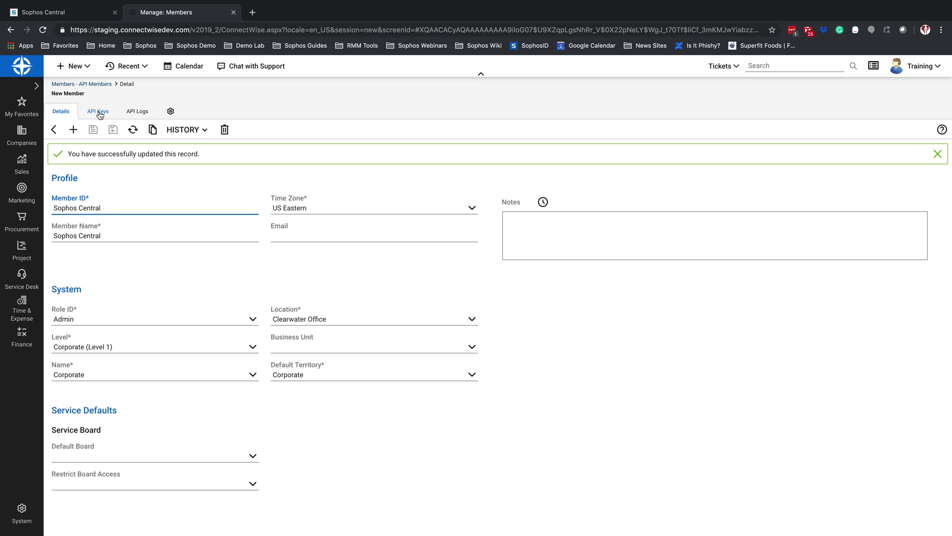
- Generate an API key pair for the new API member with the description "Sophos Central API"
left_click(99, 112)
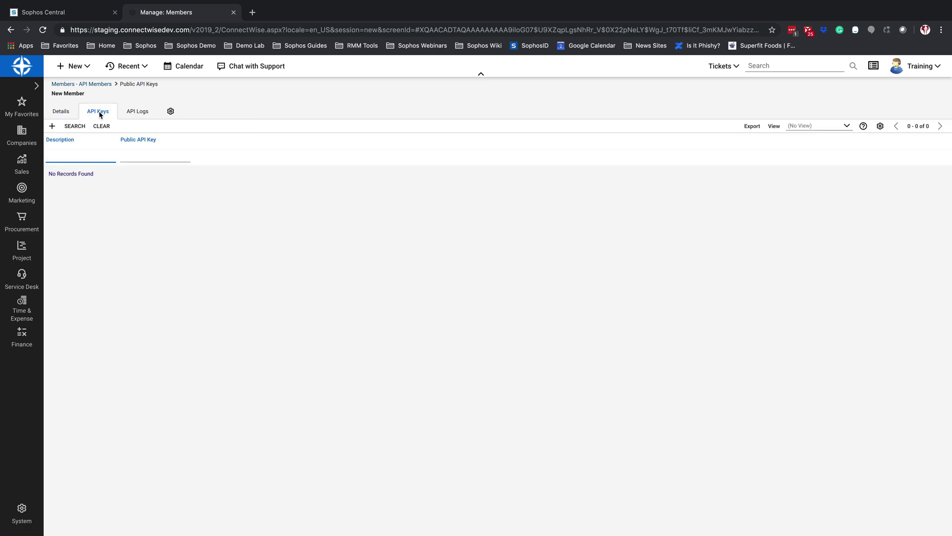
left_click(53, 127)
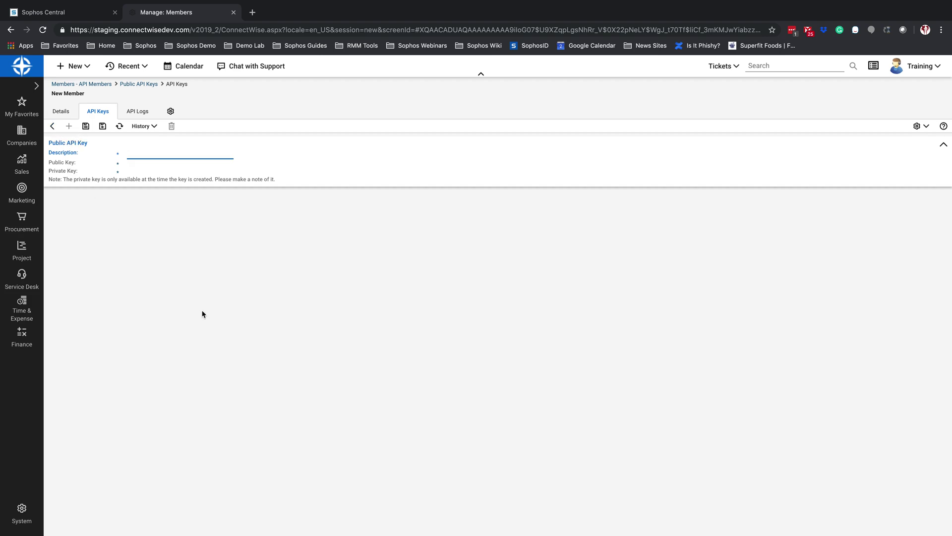
type("Sophos Central API")
left_click(86, 127)
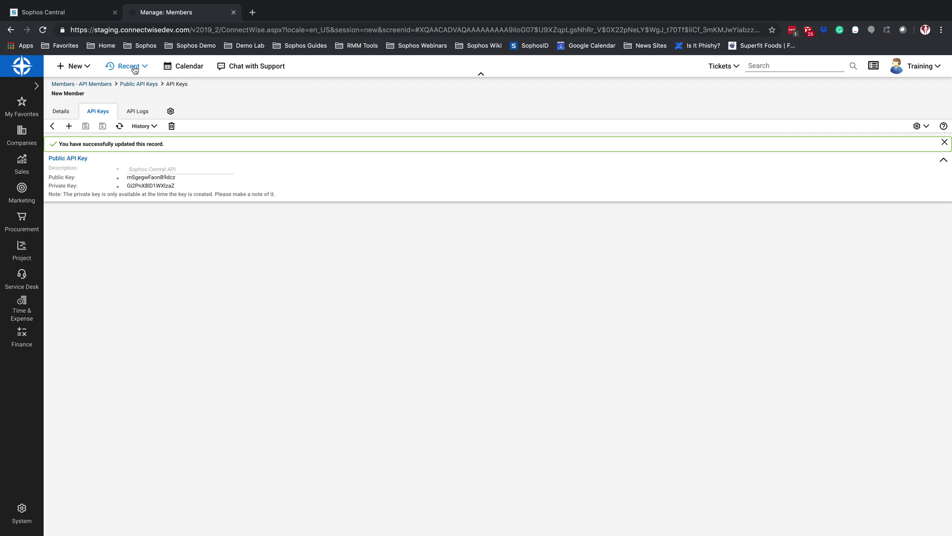
left_click_drag(189, 32, 67, 33)
key("ctrl+c")
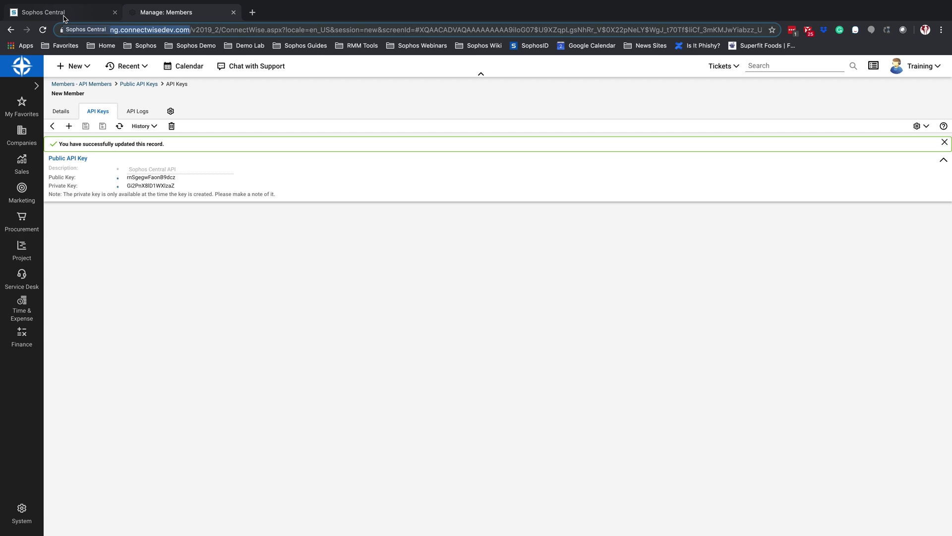
left_click(64, 14)
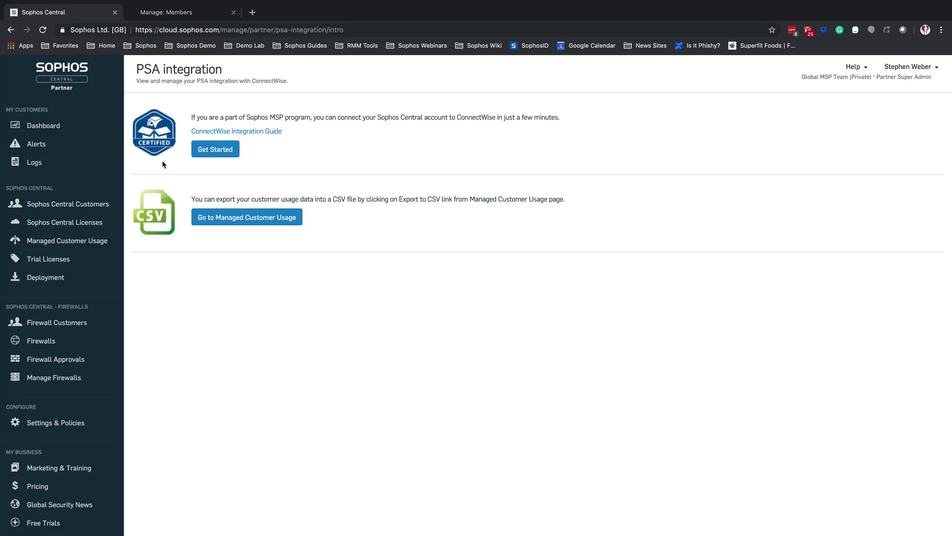
left_click(215, 151)
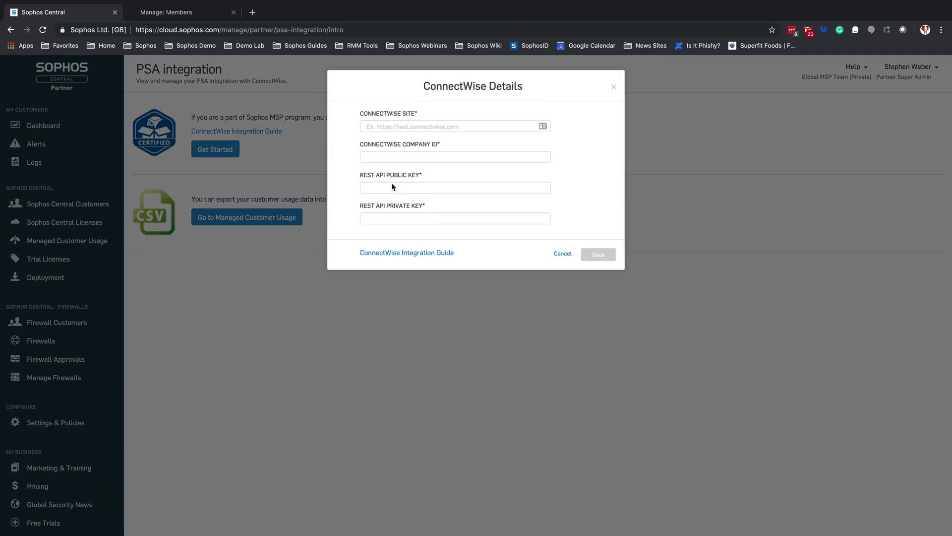
left_click(396, 126)
key("ctrl+v")
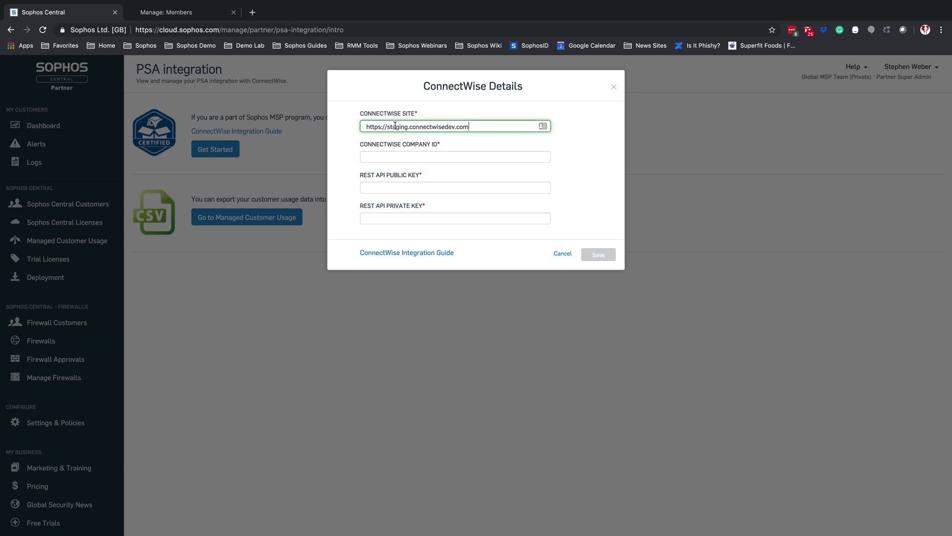
left_click(403, 158)
type("Sophos_c")
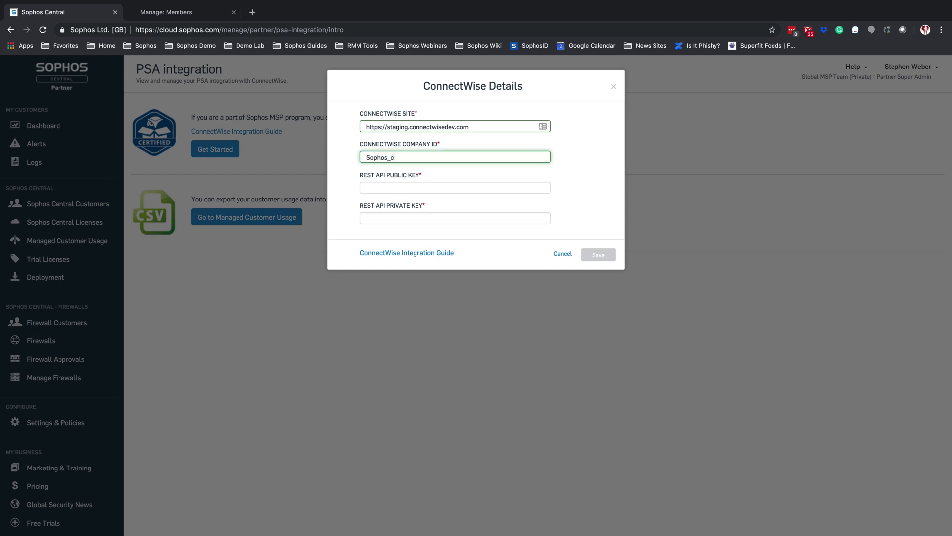
- Copy the public key from ConnectWise Manage into the REST API public key field of the ConnectWise details in Sophos Central
left_click(388, 189)
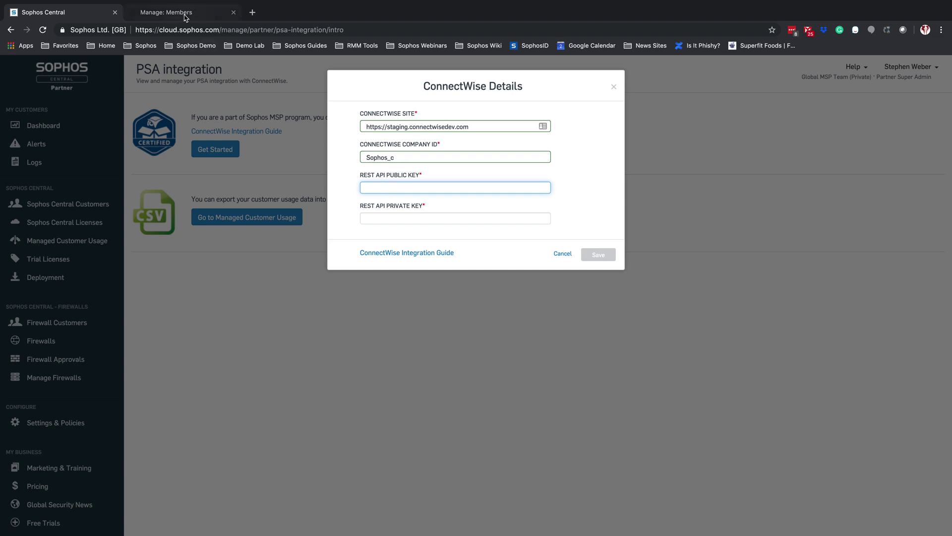
left_click(186, 14)
double_click(155, 178)
key("ctrl+c")
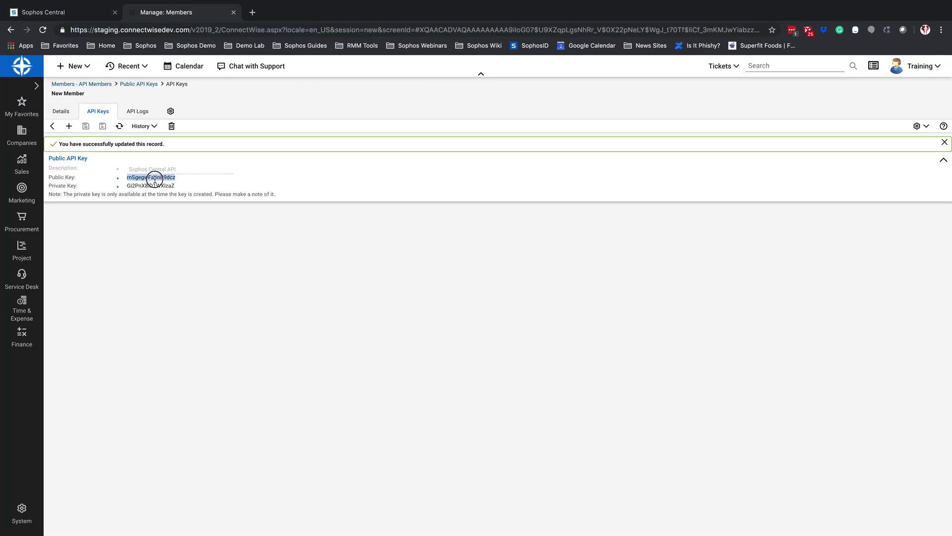
left_click(49, 14)
key("ctrl+v")
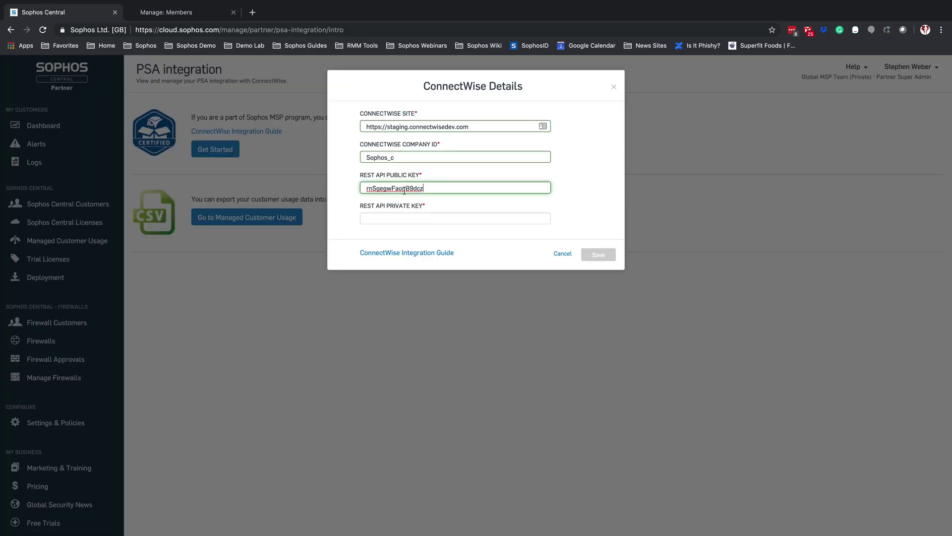
- Copy the private key from ConnectWise Manage into the REST API private key field in Sophos Central and save the connection details
left_click(189, 14)
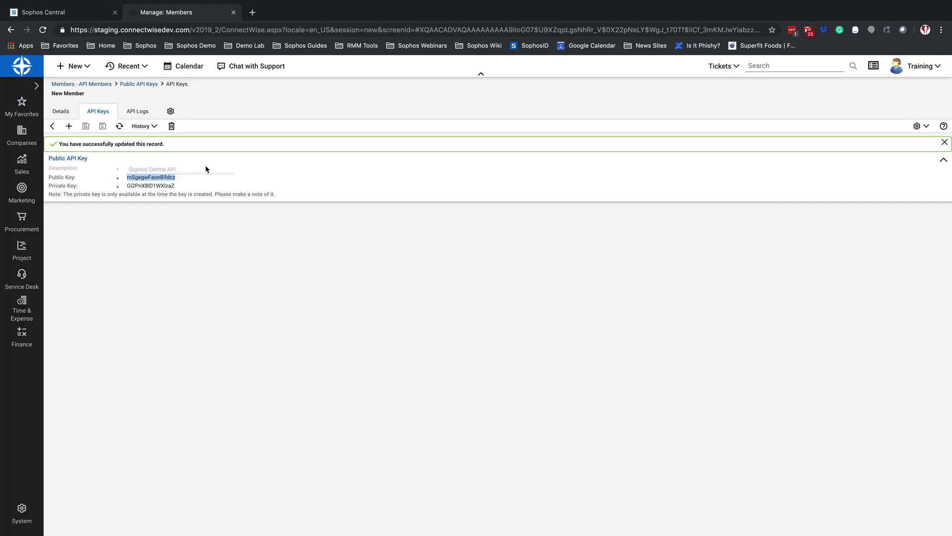
double_click(151, 186)
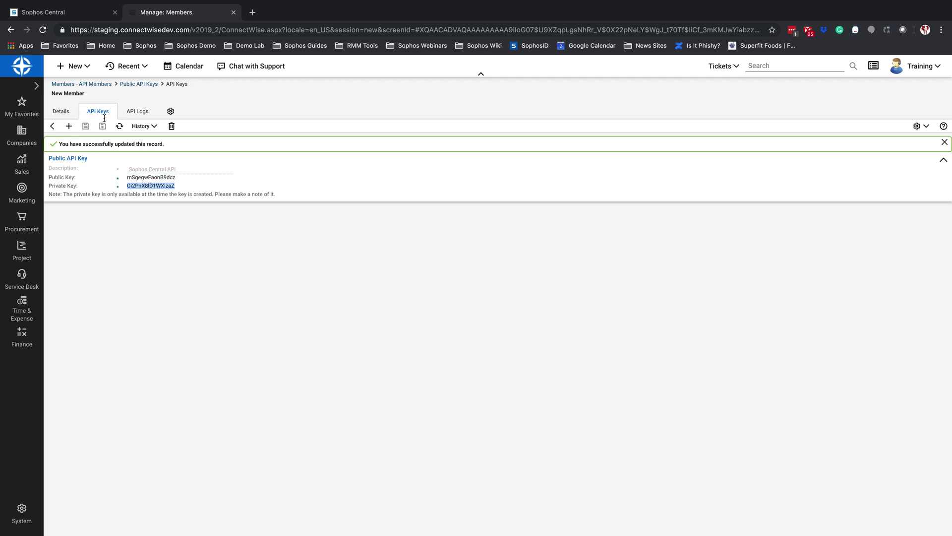
left_click(77, 16)
left_click(386, 219)
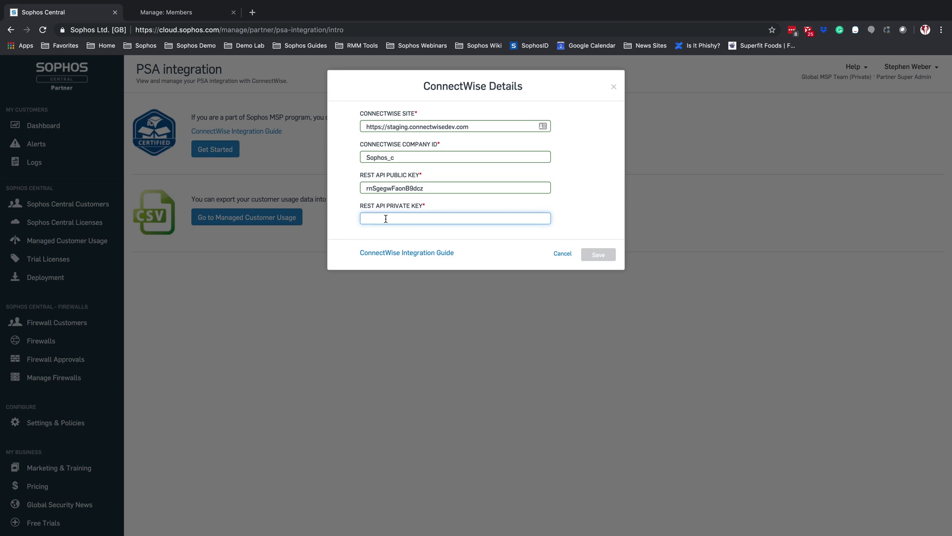
key("ctrl+v")
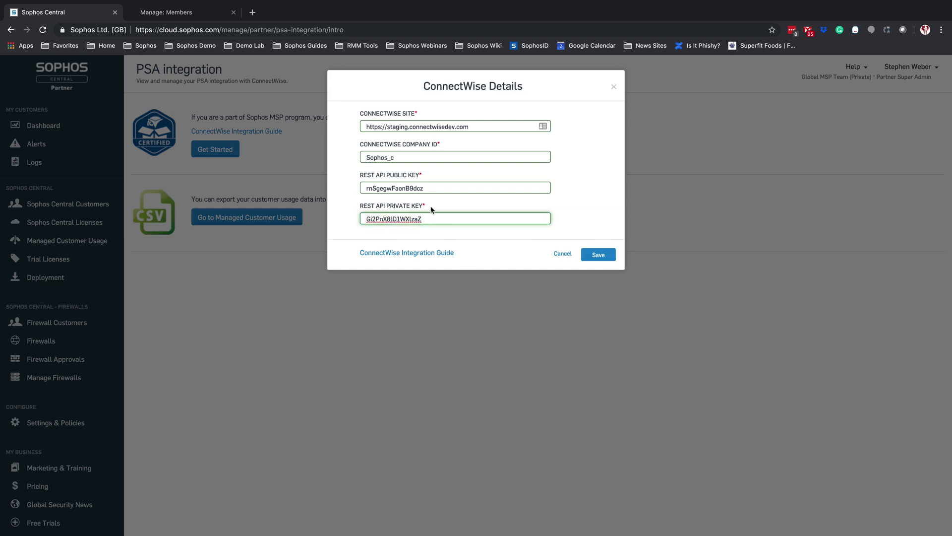
left_click(601, 256)
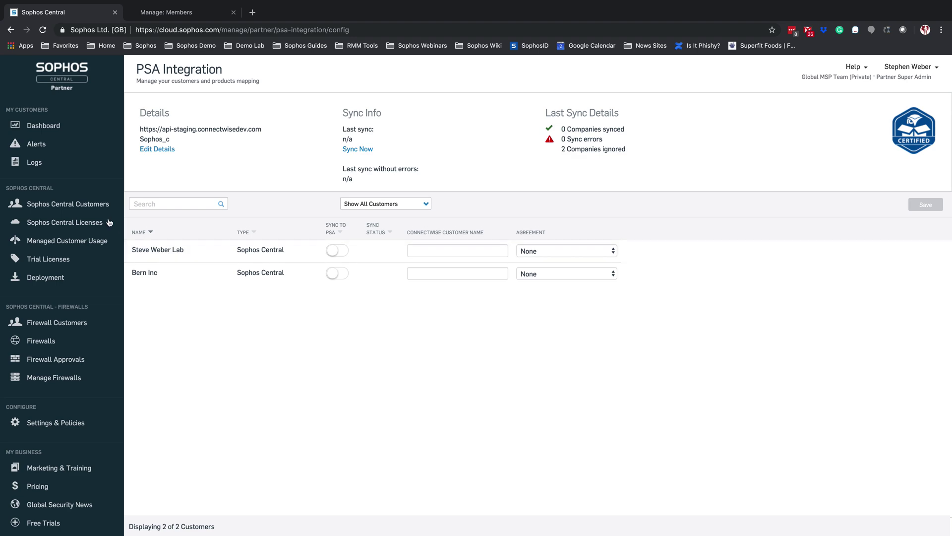
- Review the customers list and the managed customers' license types, and return to the PSA integration page
left_click(79, 205)
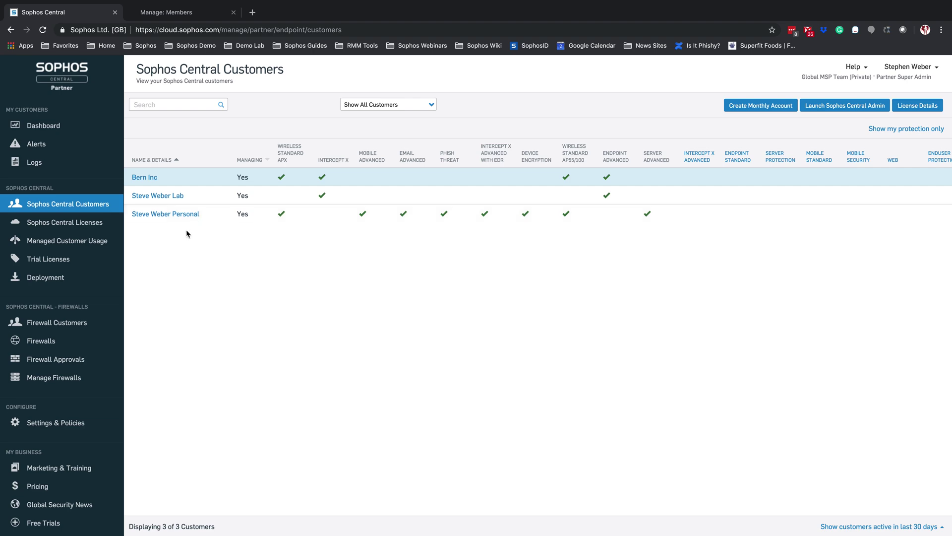
left_click(92, 242)
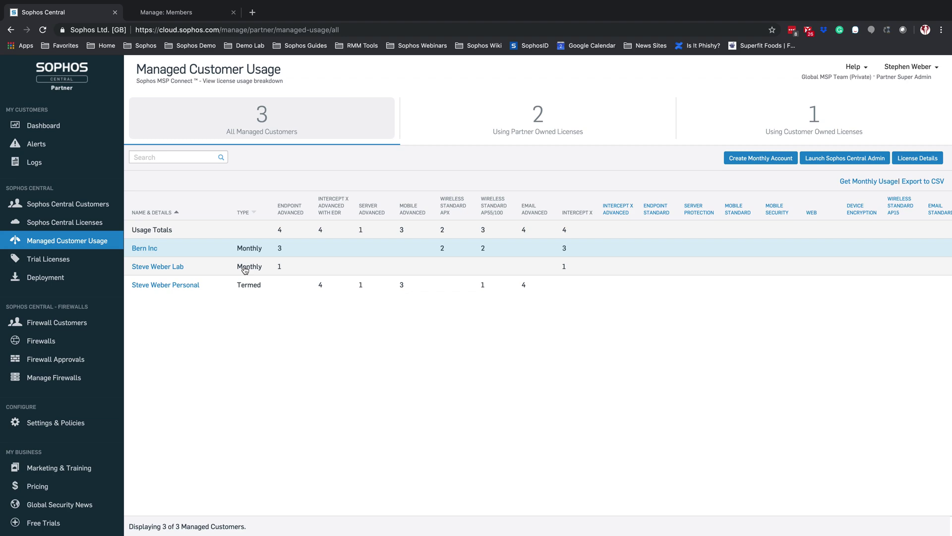
left_click(61, 424)
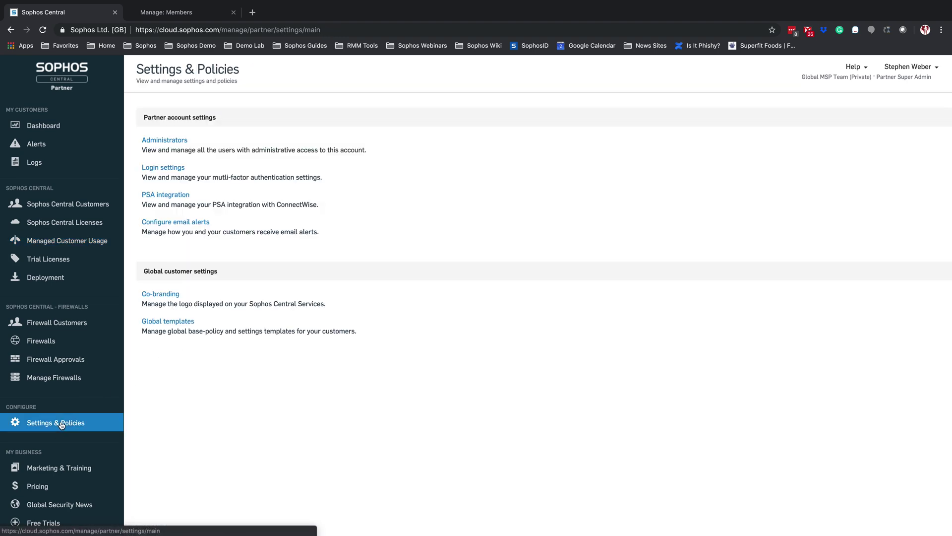
left_click(166, 195)
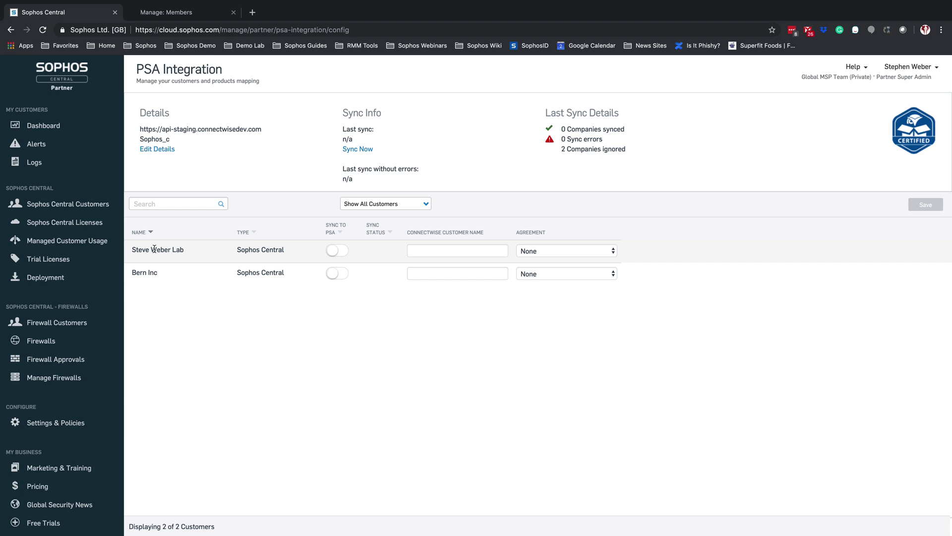
- Map the first listed customer to the ConnectWise customer "SRW Lab" and assign it the "SRW Sophos Agreement"
left_click(463, 252)
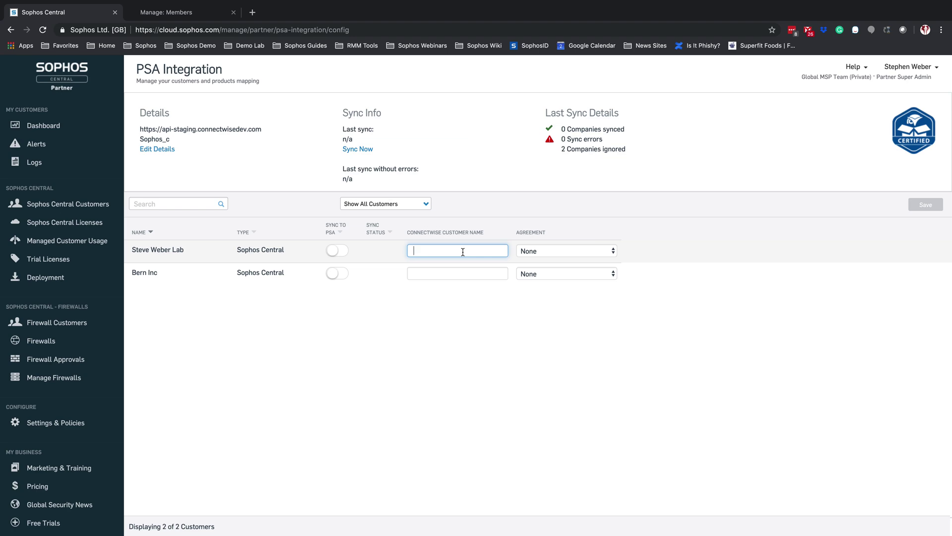
type("SRW")
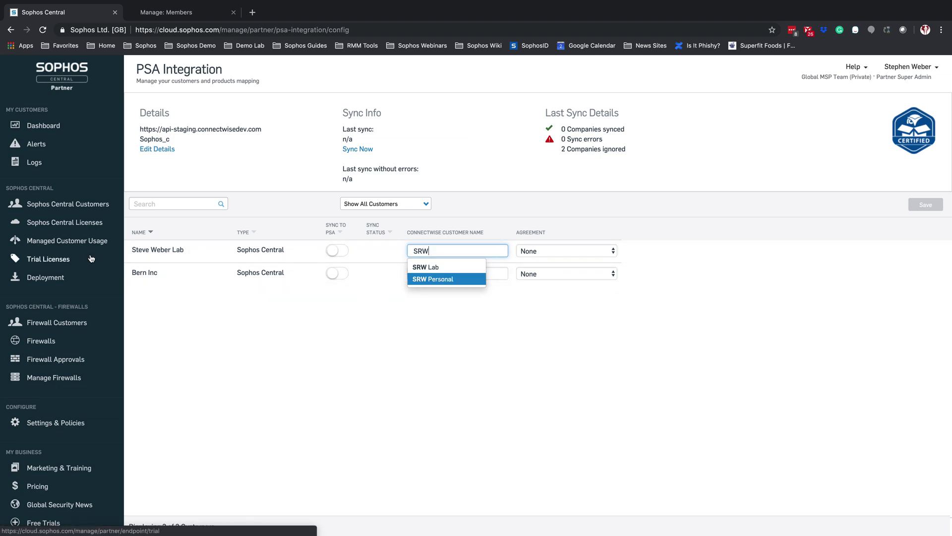
left_click(429, 271)
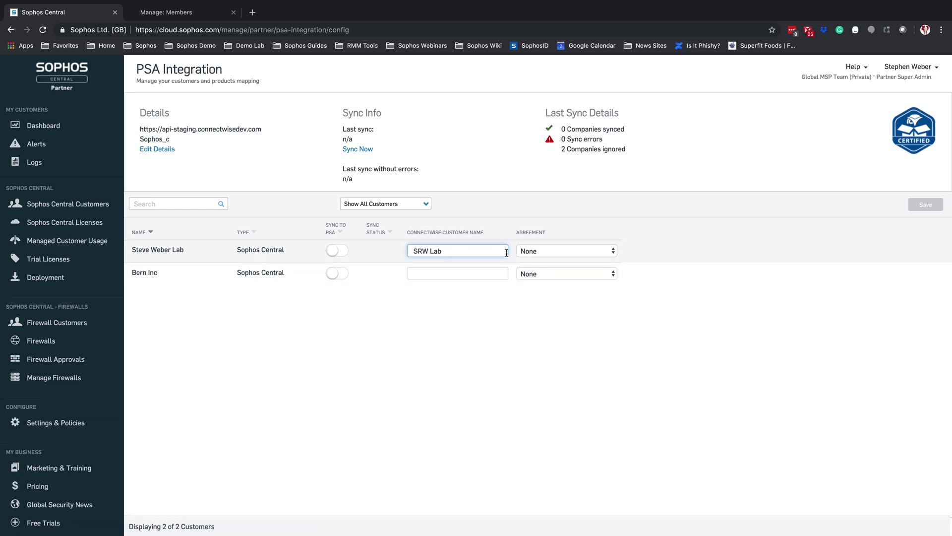
left_click(546, 253)
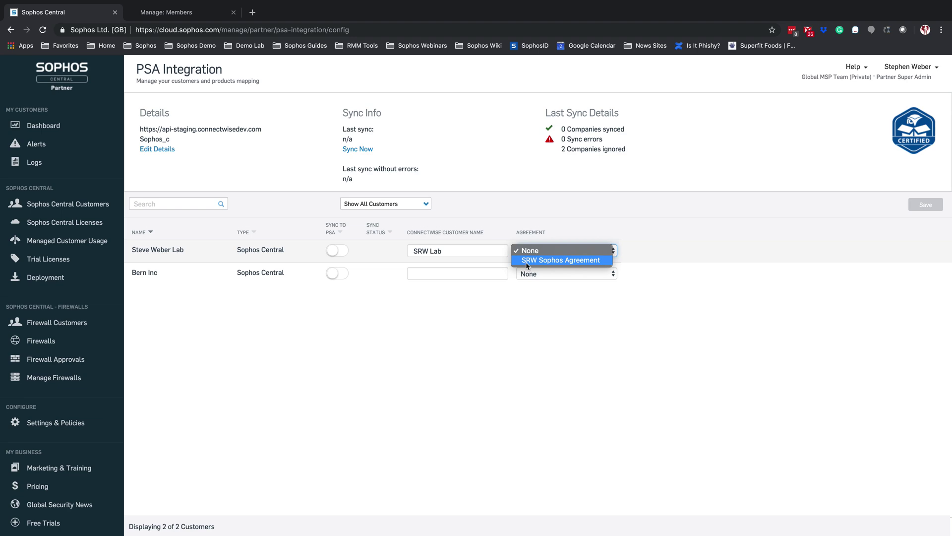
left_click(565, 261)
- Map the customer Bern Inc to the ConnectWise customer "Bern Inc" and assign it the "Bern Sophos Agreement"
left_click(453, 274)
type("Bern")
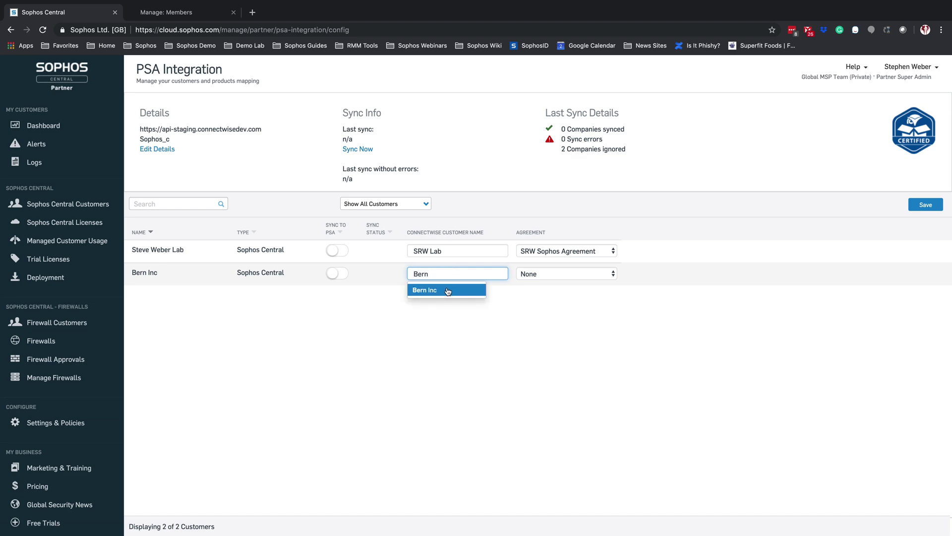
left_click(448, 290)
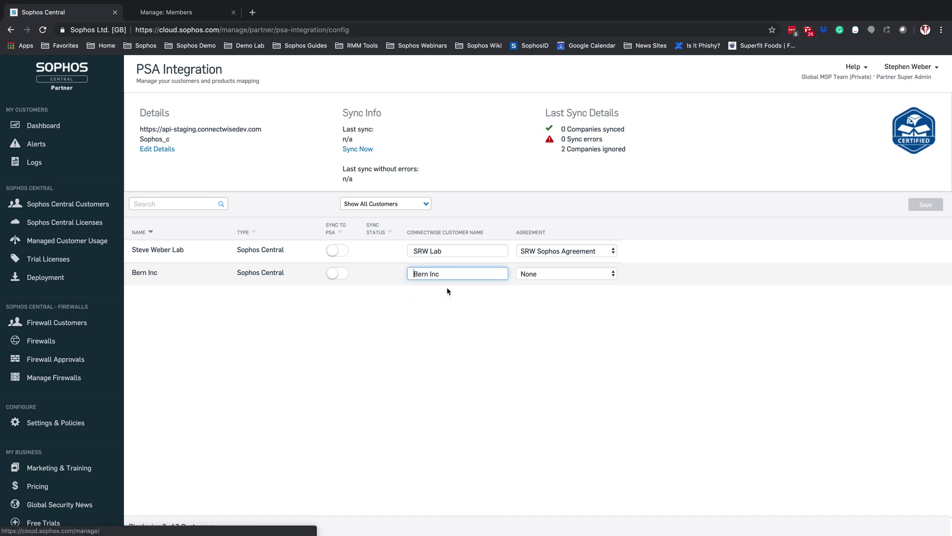
left_click(548, 277)
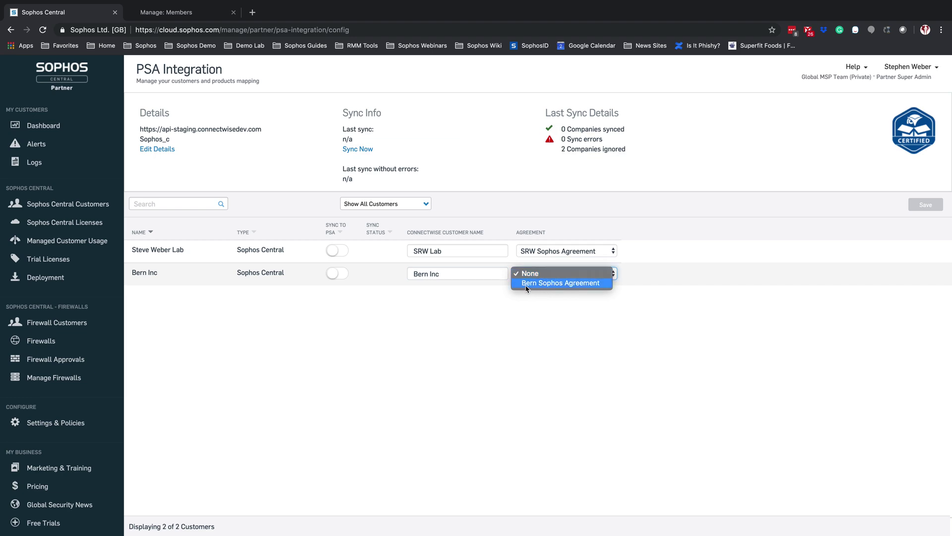
left_click(552, 287)
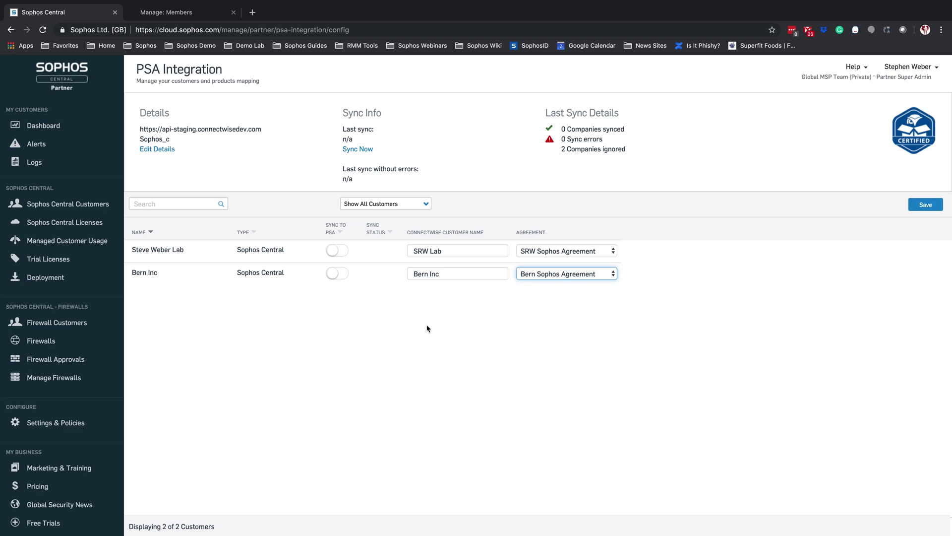
- Enable syncing to the PSA for both mapped customers, save the mappings, and start a sync immediately
left_click(337, 252)
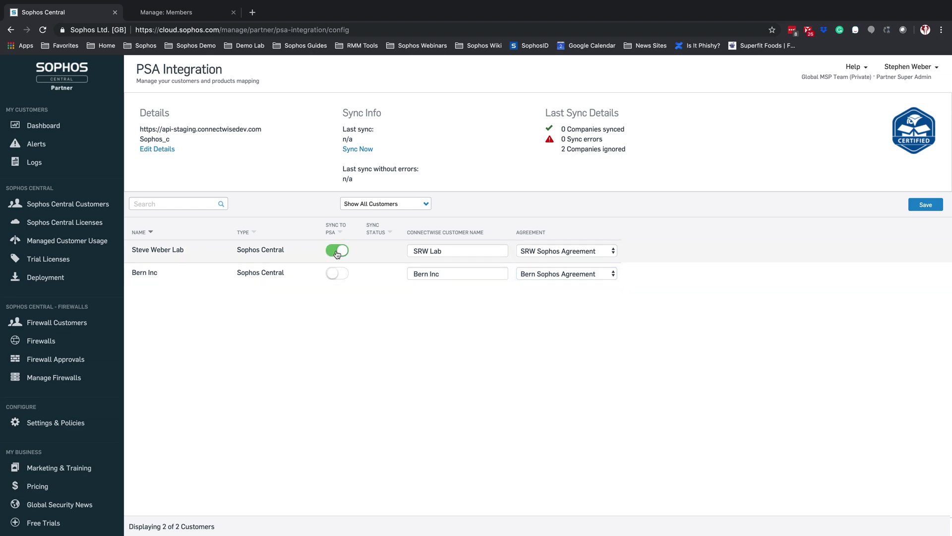
left_click(337, 275)
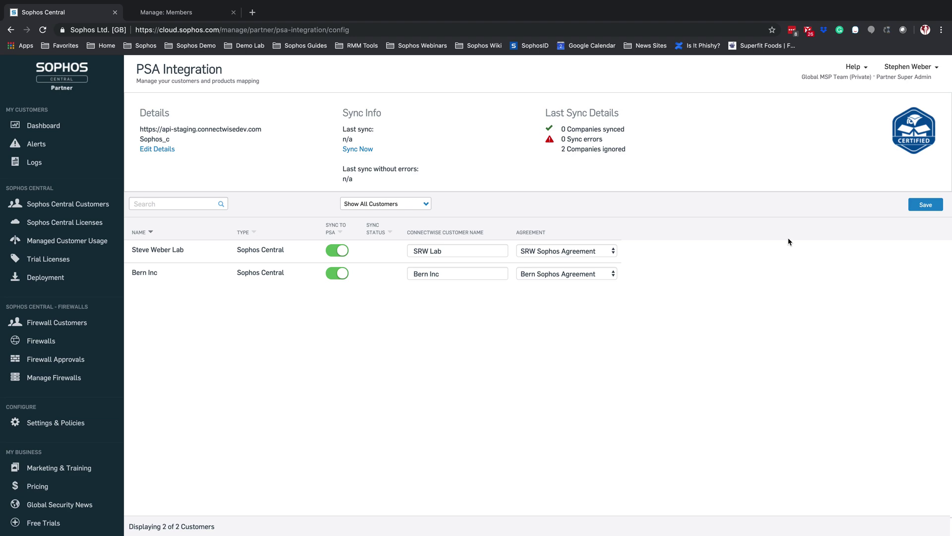
left_click(922, 209)
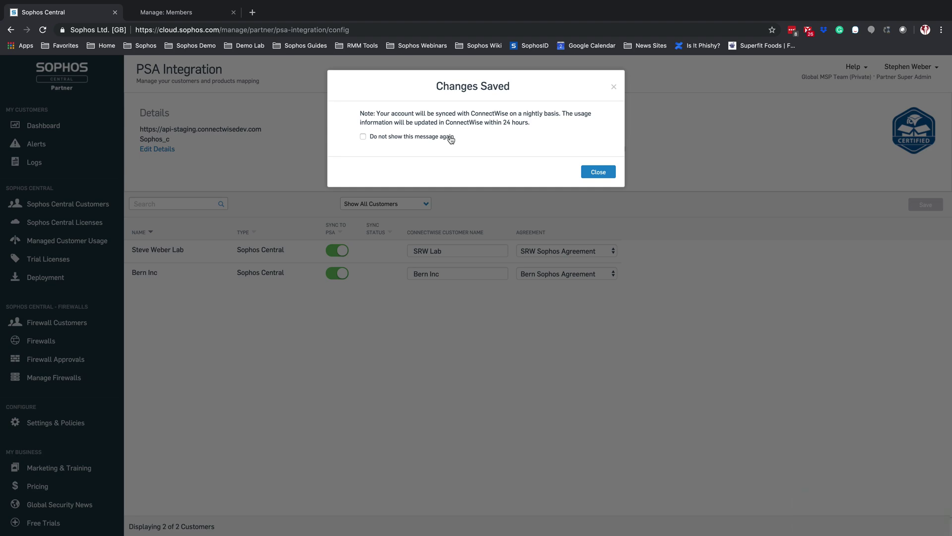
left_click(590, 174)
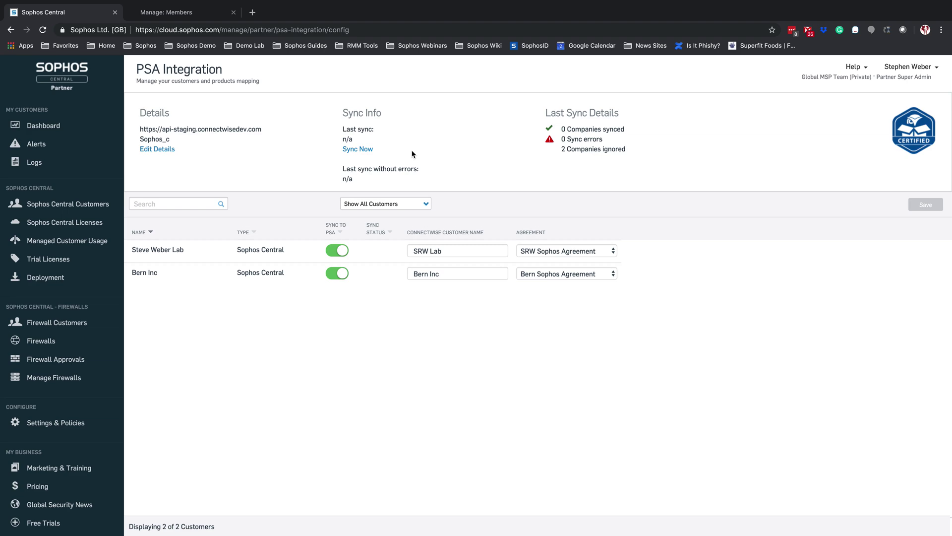
left_click(362, 150)
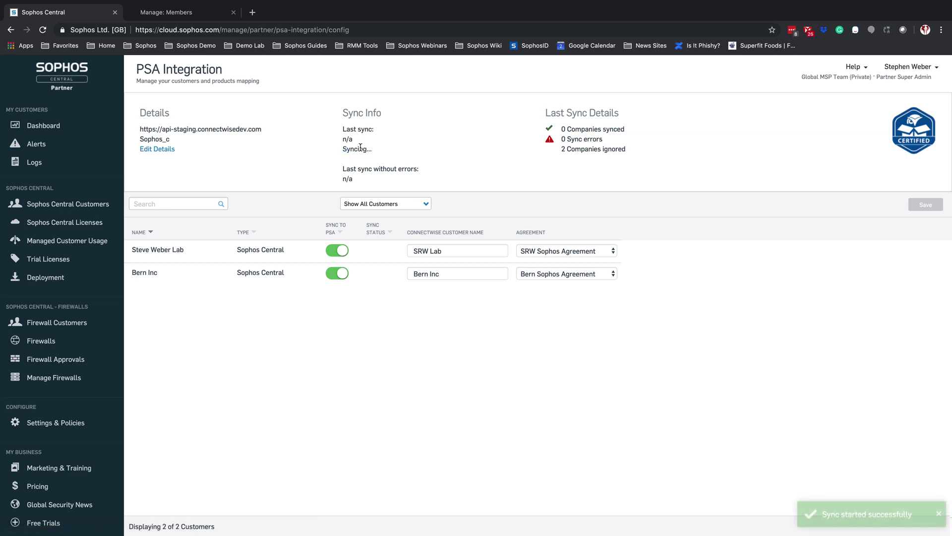
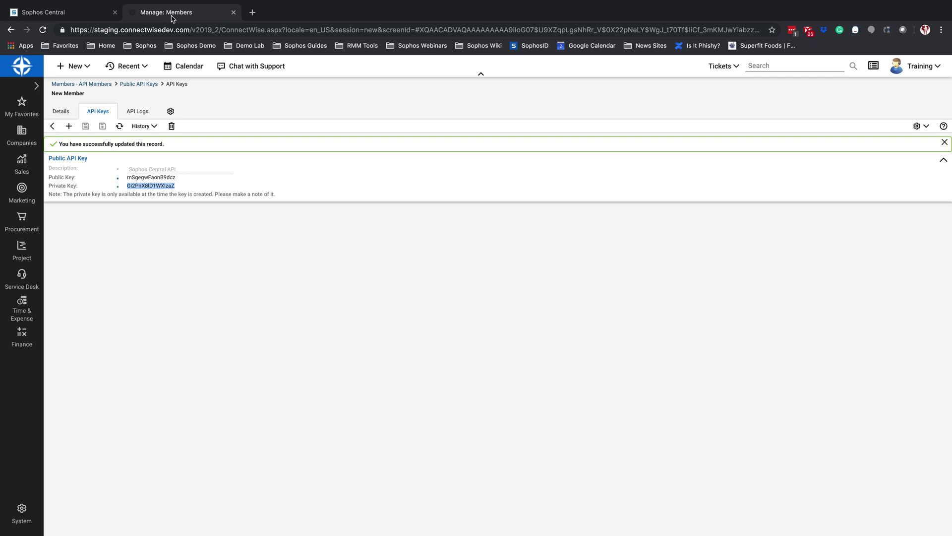
- In ConnectWise Manage, search the product catalog for product IDs containing "Sophos"
left_click(22, 219)
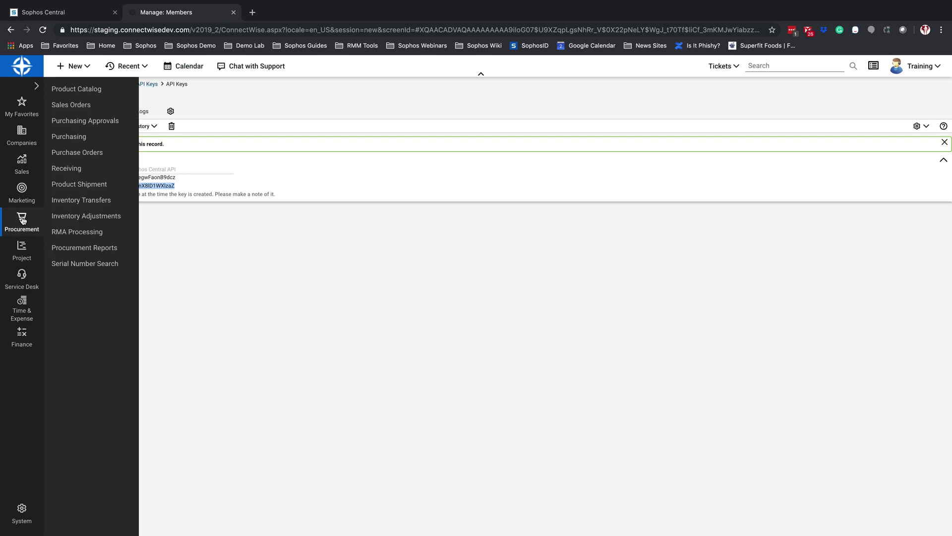
left_click(77, 91)
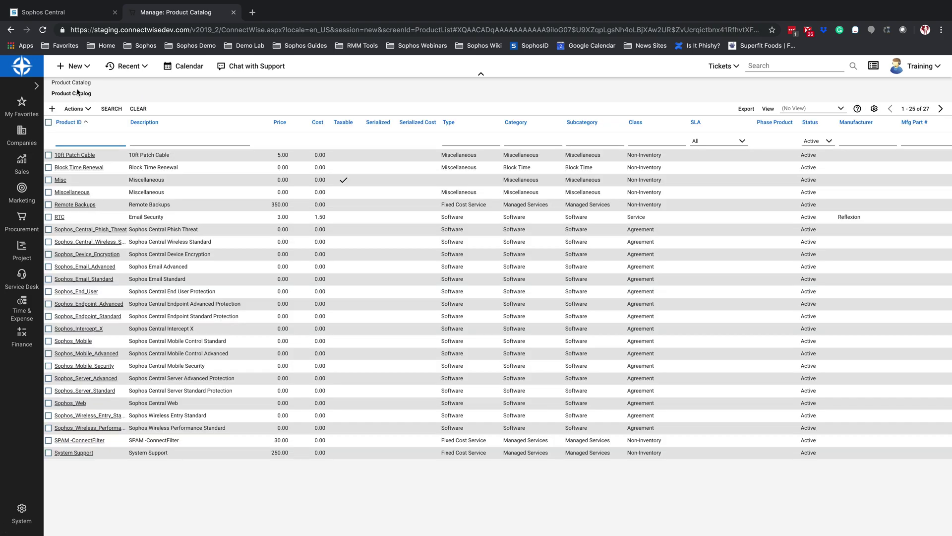
type("Sophos")
left_click(112, 109)
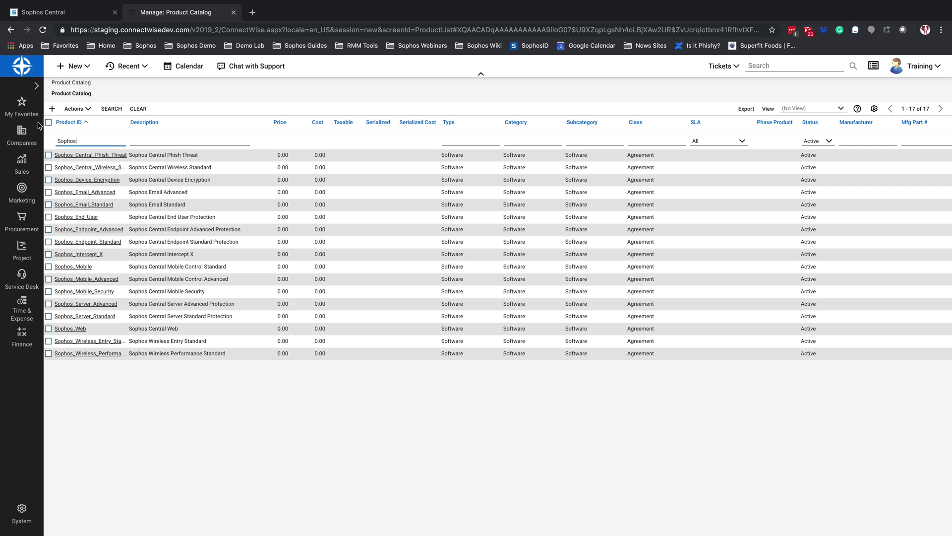
- Find the company SRW Lab by searching for "SRW" and examine the additions on its SRW Sophos Agreement
mouse_move(30, 133)
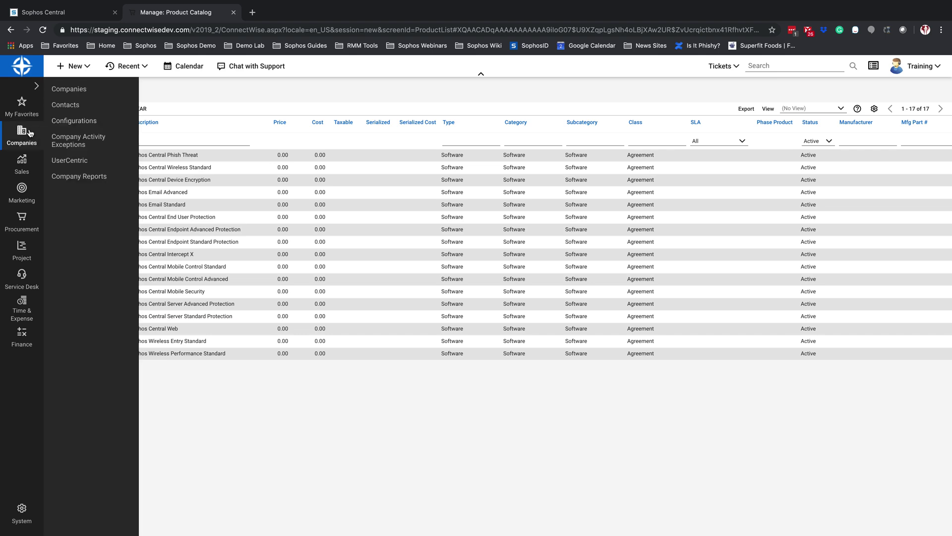
left_click(69, 89)
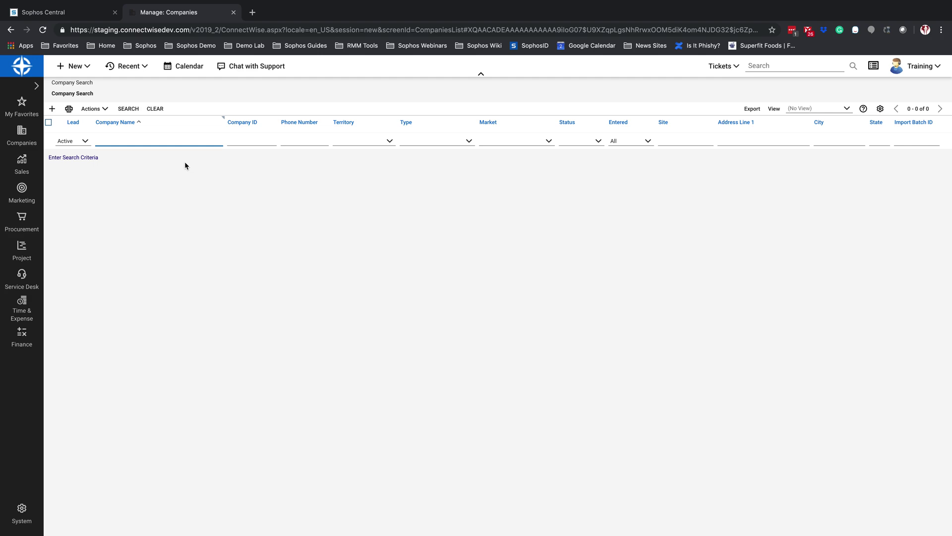
type("SRW")
left_click(130, 110)
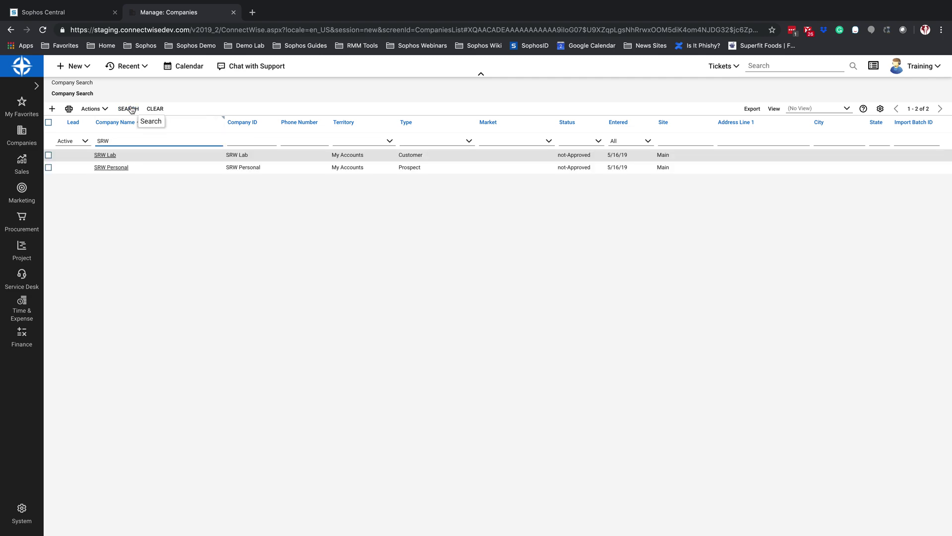
left_click(105, 156)
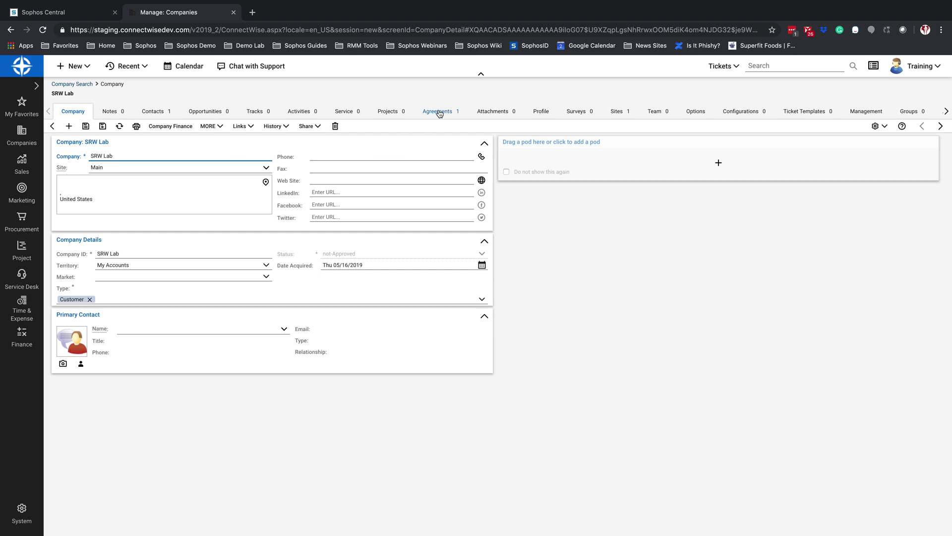
left_click(438, 112)
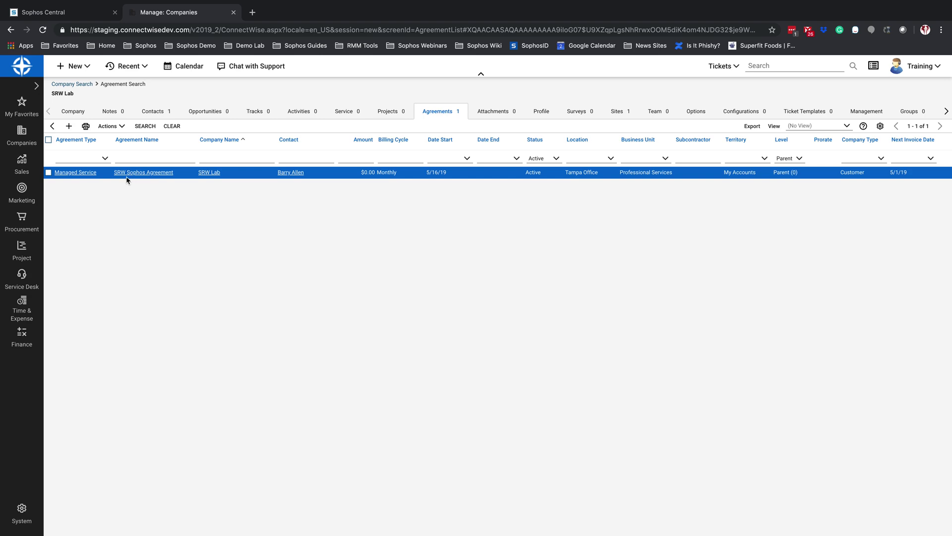
left_click(155, 173)
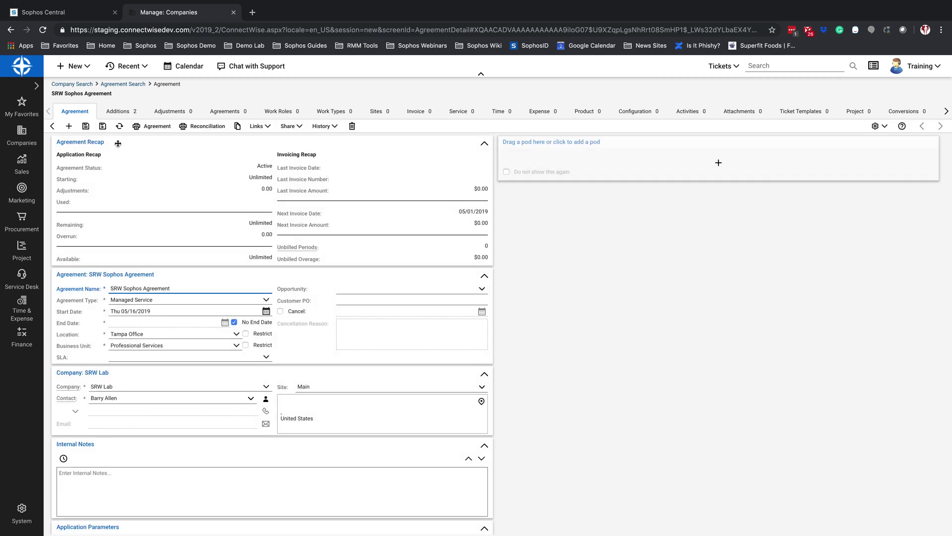
left_click(121, 114)
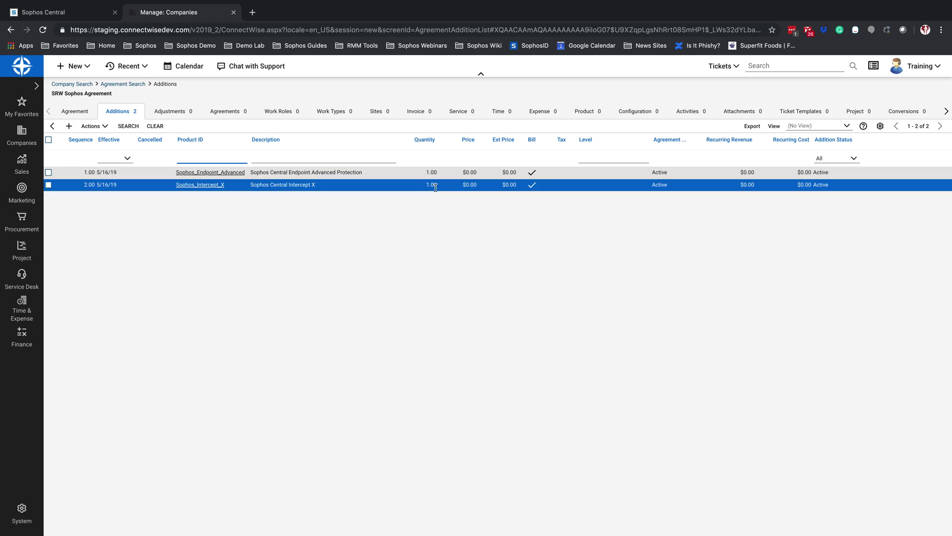
- Find the company Bern Inc by searching for "bern" and examine the additions on its Bern Sophos Agreement
left_click(72, 84)
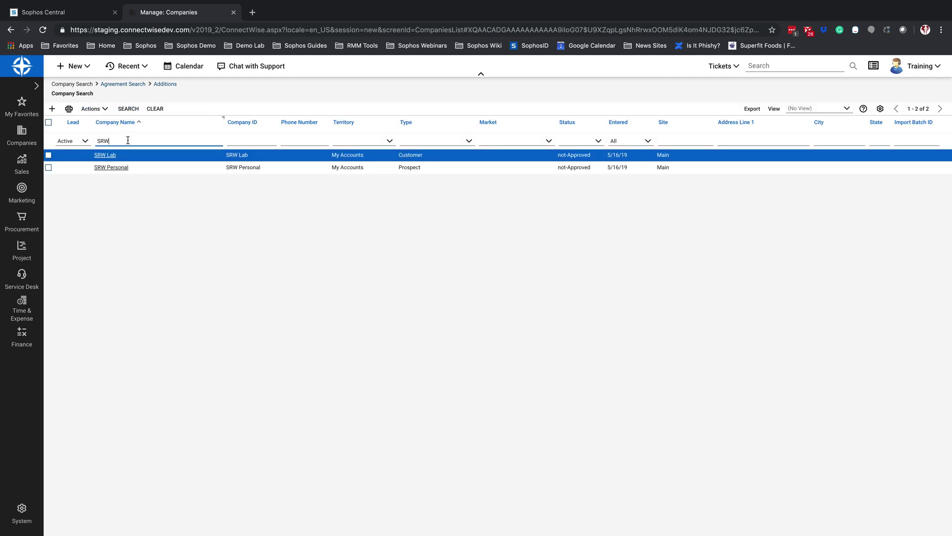
left_click(154, 109)
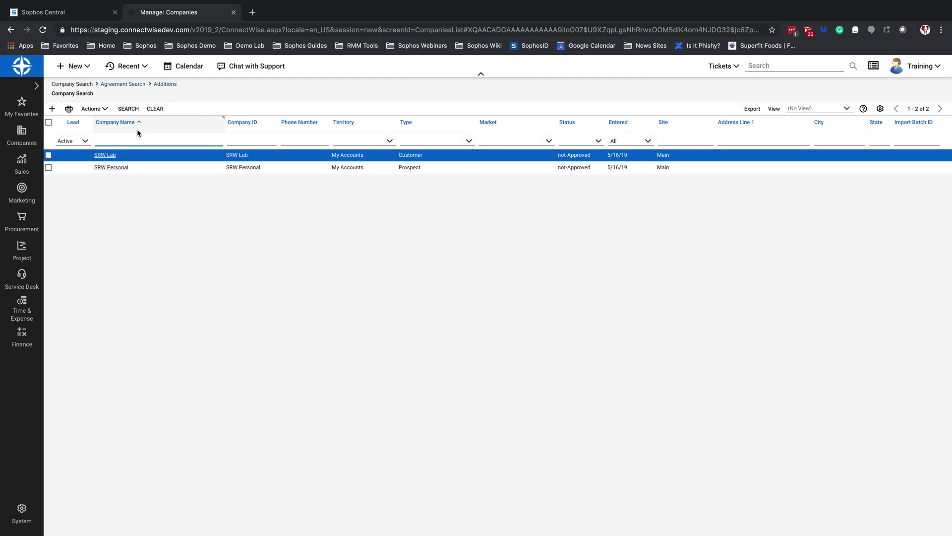
type("bern")
key("Return")
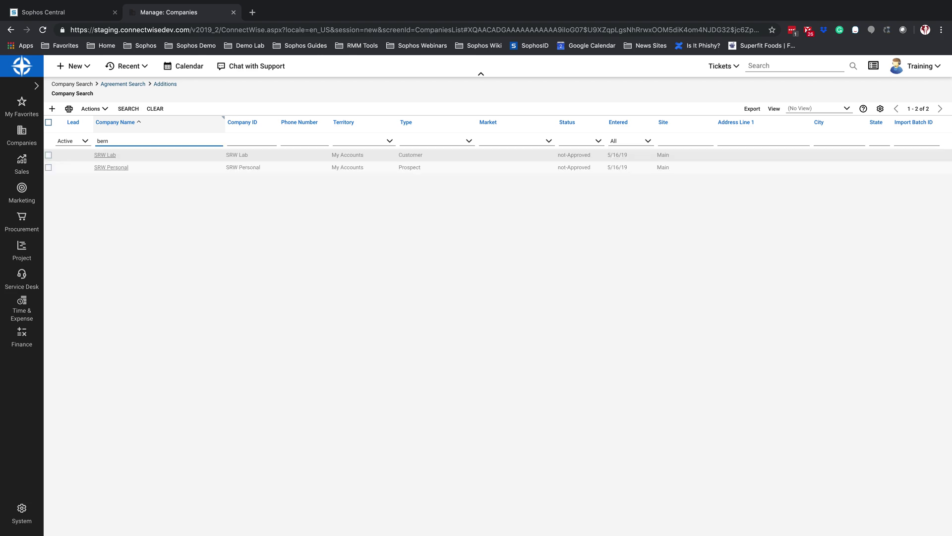
left_click(107, 155)
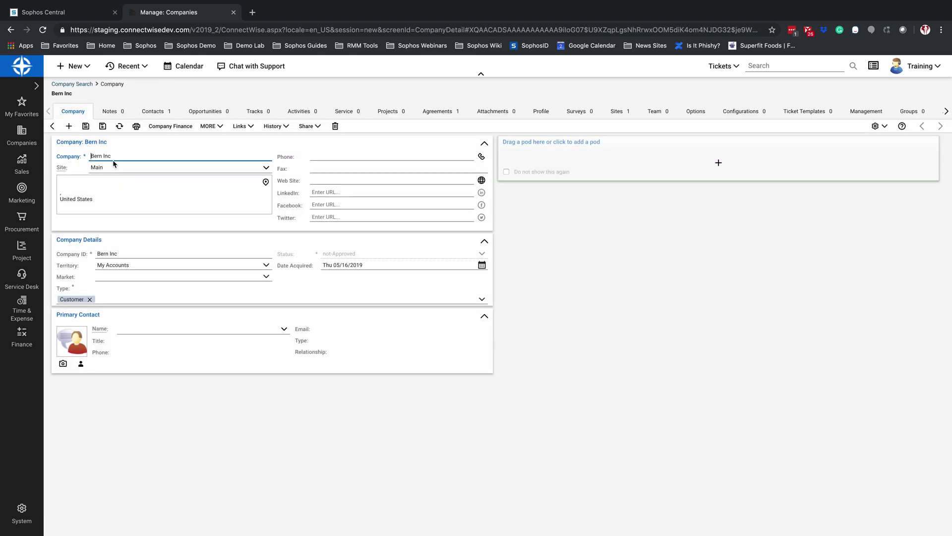
left_click(445, 114)
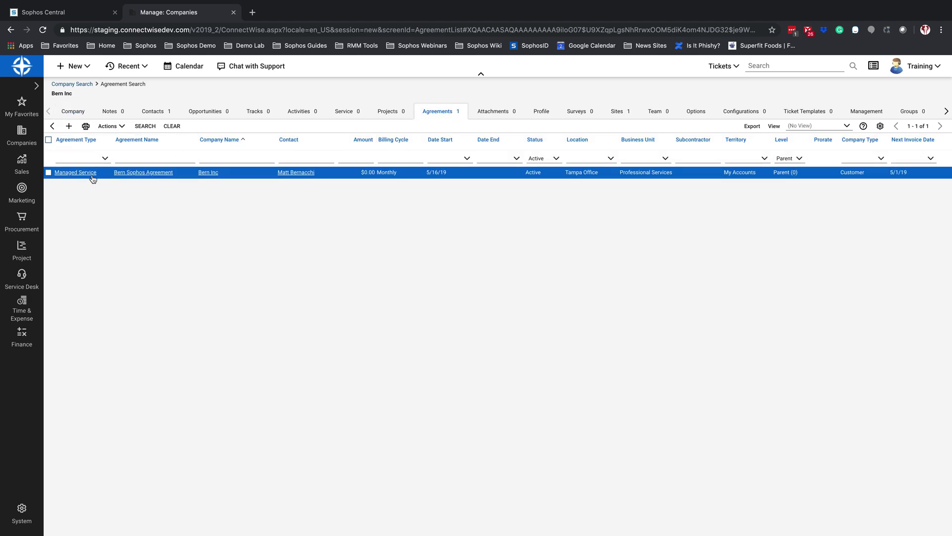
left_click(150, 175)
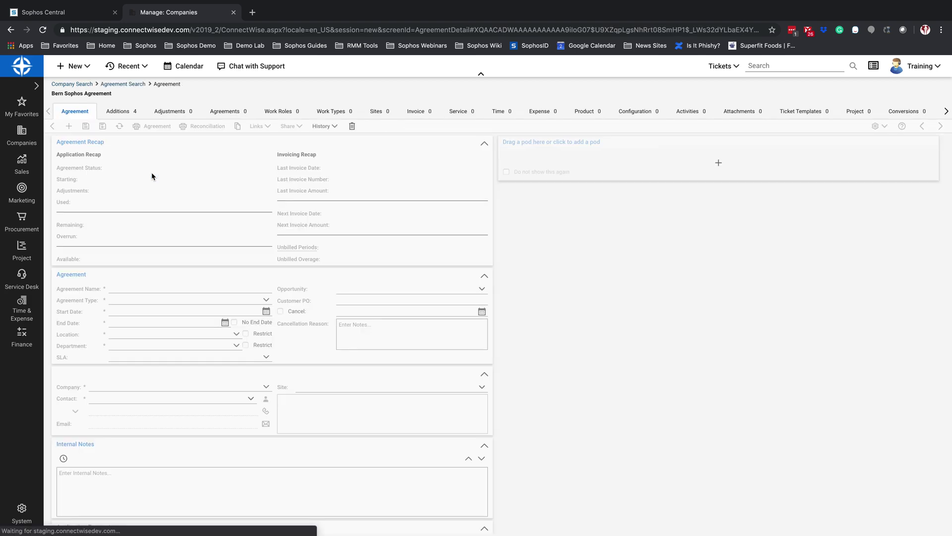
left_click(119, 114)
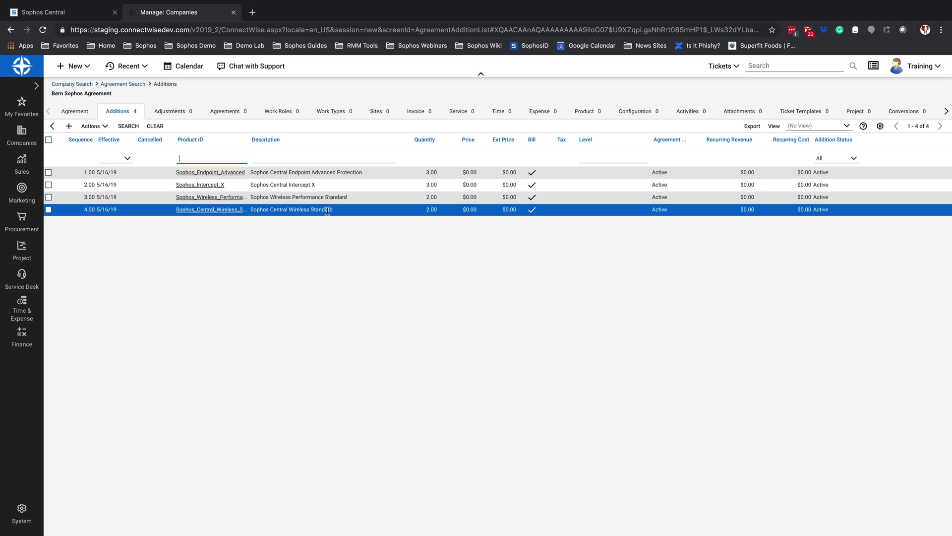
- Switch back to Sophos Central, reopen the PSA integration page to check the sync results, and view the available help options
left_click(78, 13)
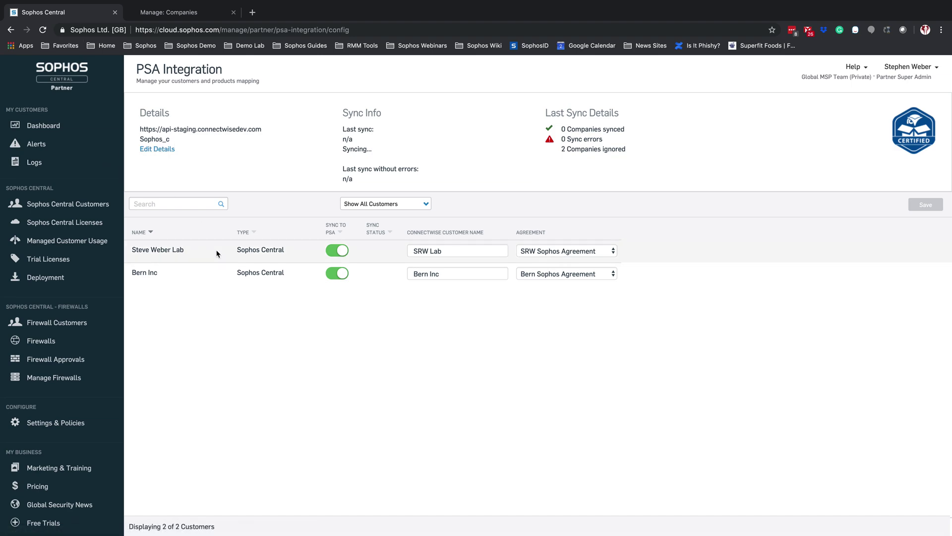
left_click(71, 423)
left_click(174, 194)
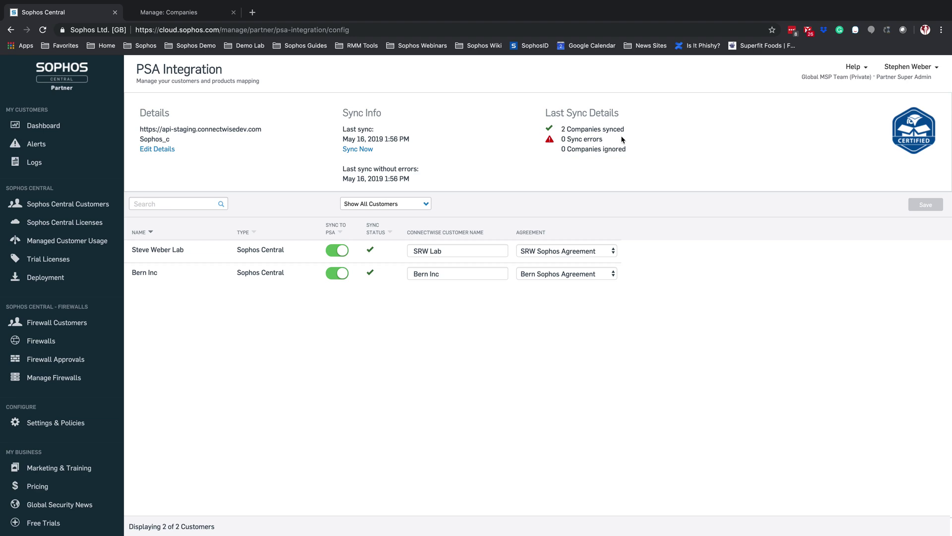
left_click(855, 67)
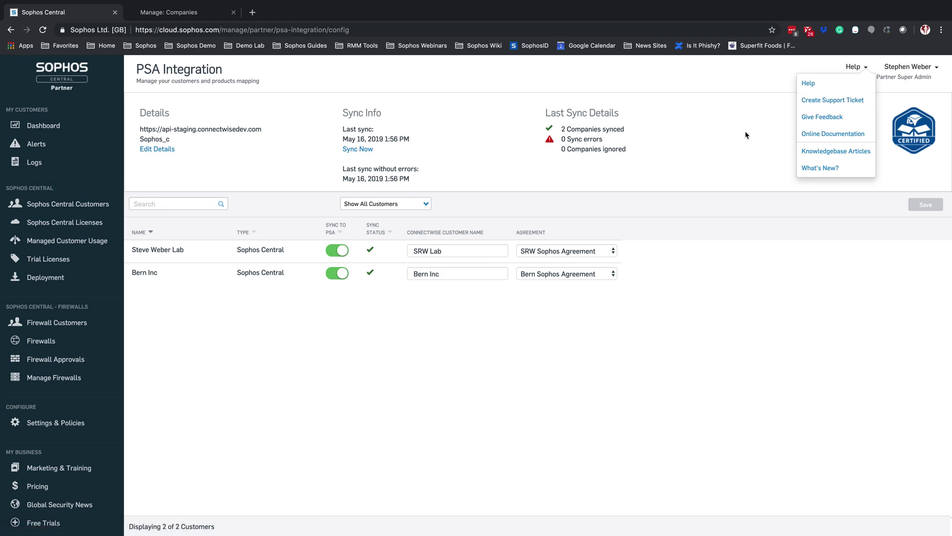
left_click(724, 149)
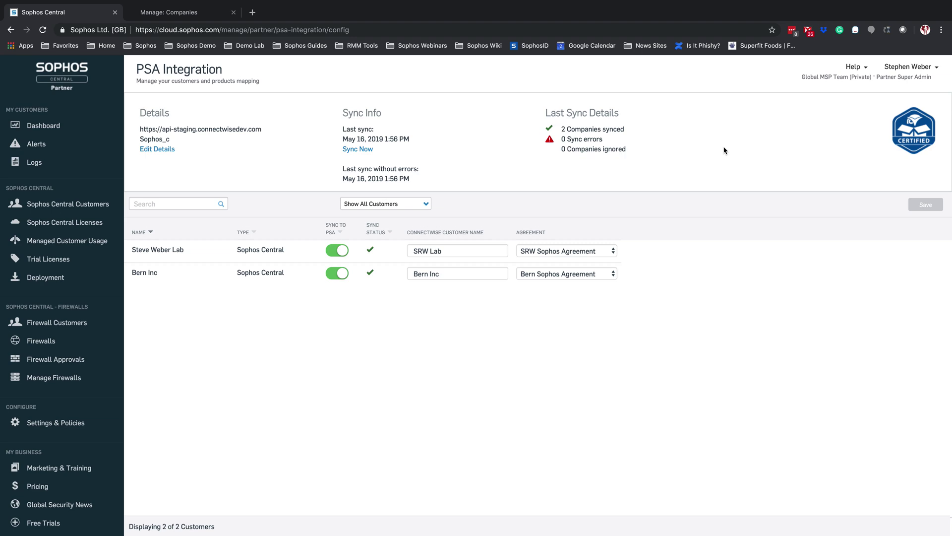